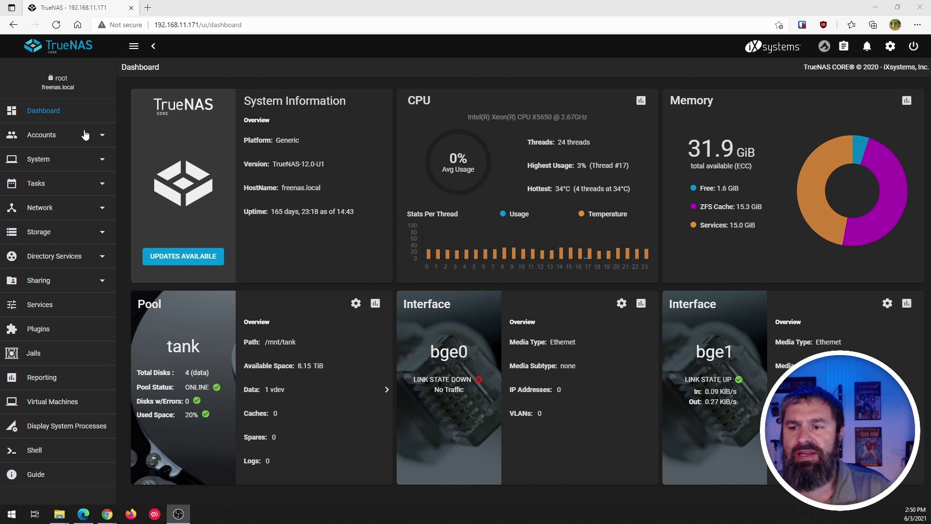
Open the System › Cloud Credentials page listing the existing Wasabi Creds credential
click(50, 160)
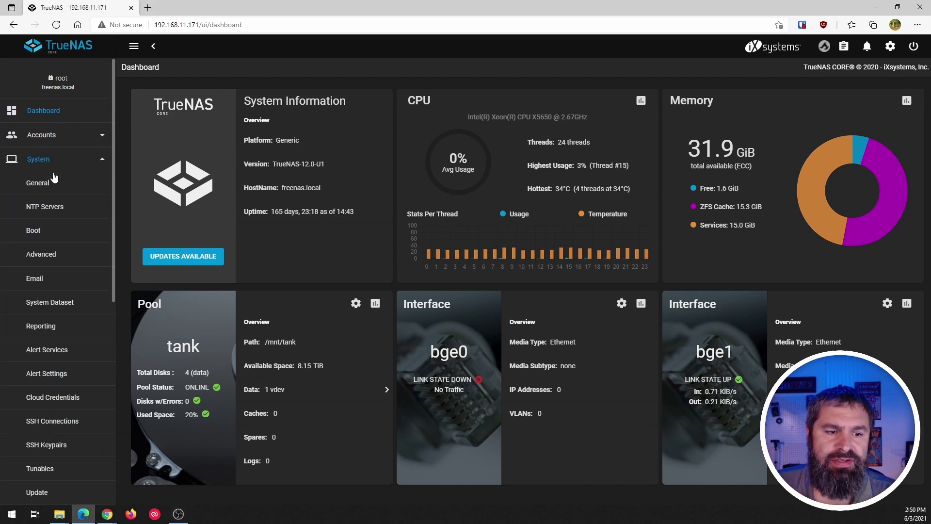
scroll(68, 211, down, 2)
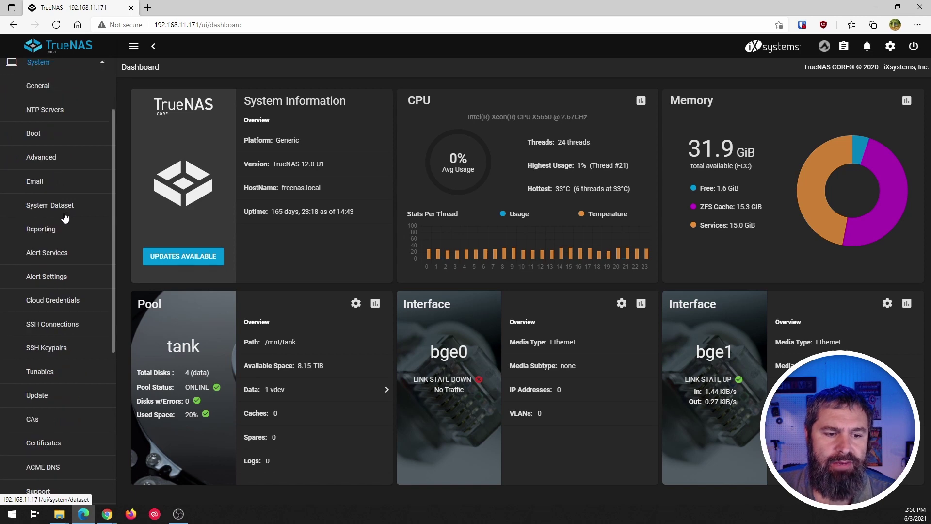
click(50, 301)
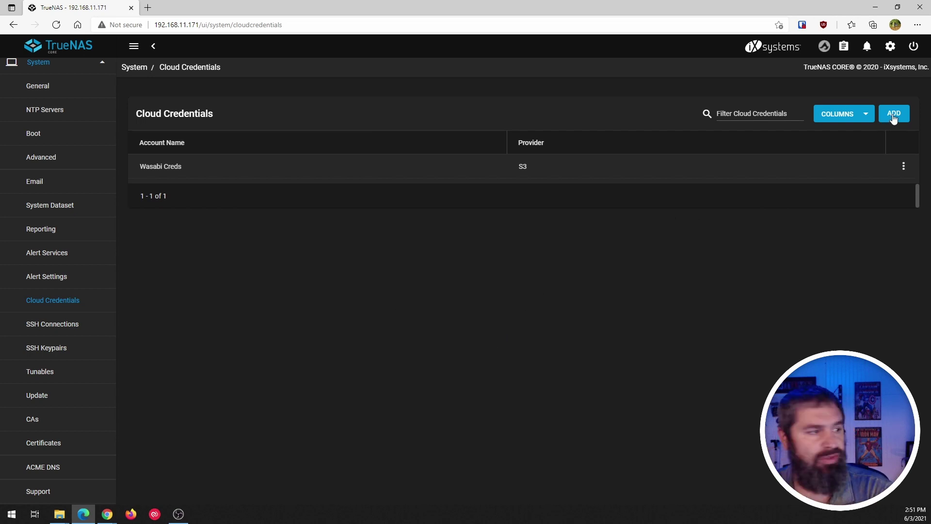
scroll(894, 118, up, 4)
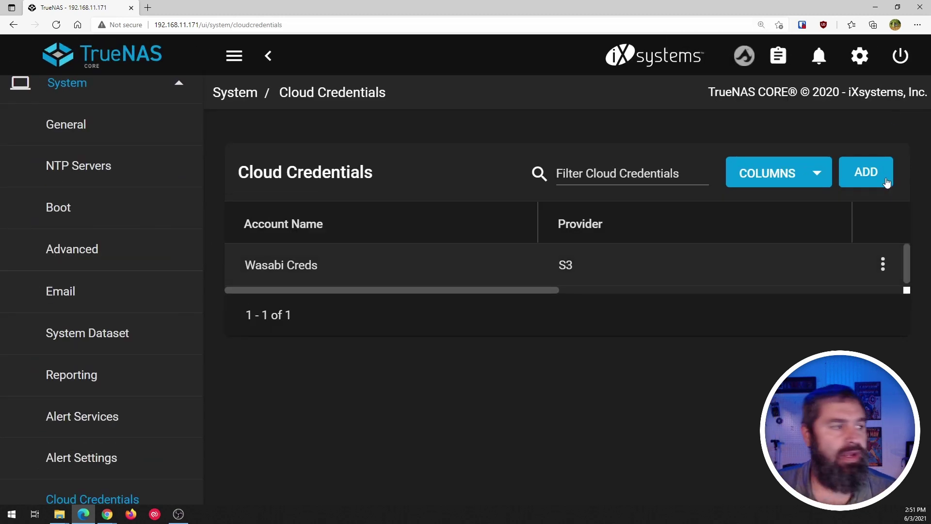
Start a new cloud credential named o365PLX and scroll the provider list toward Microsoft OneDrive
click(871, 182)
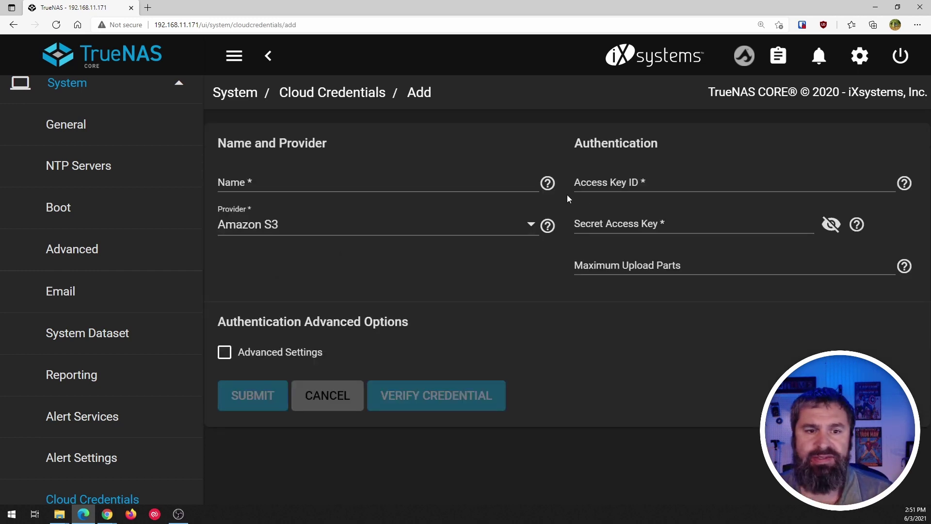
click(347, 183)
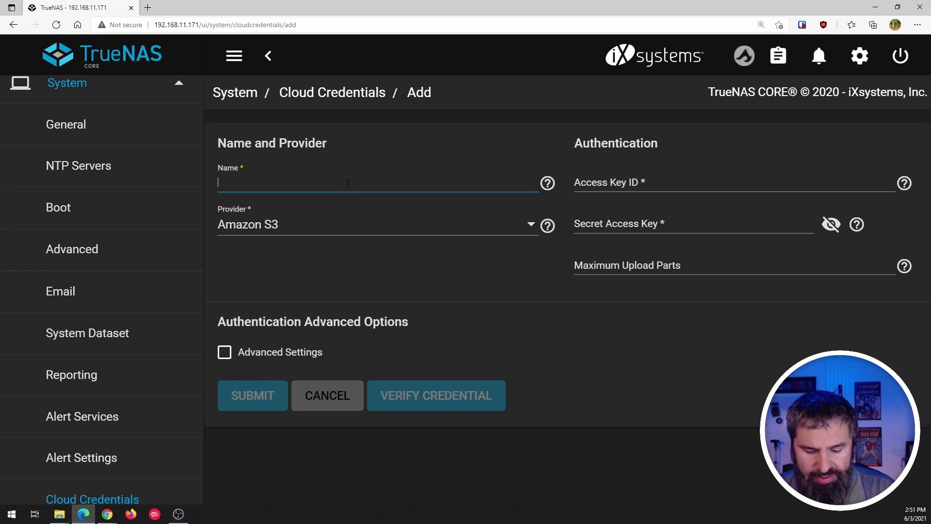
text(o35)
key(BackSpace)
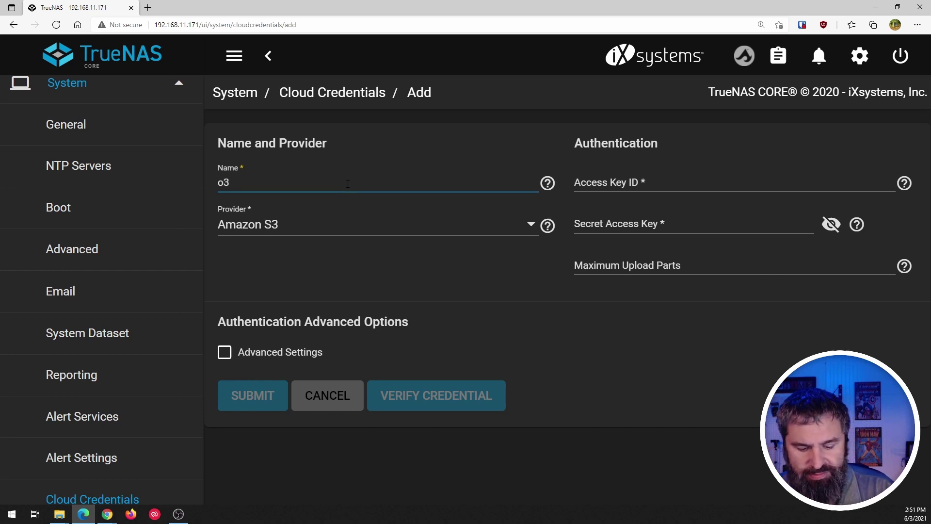
text(65PLX)
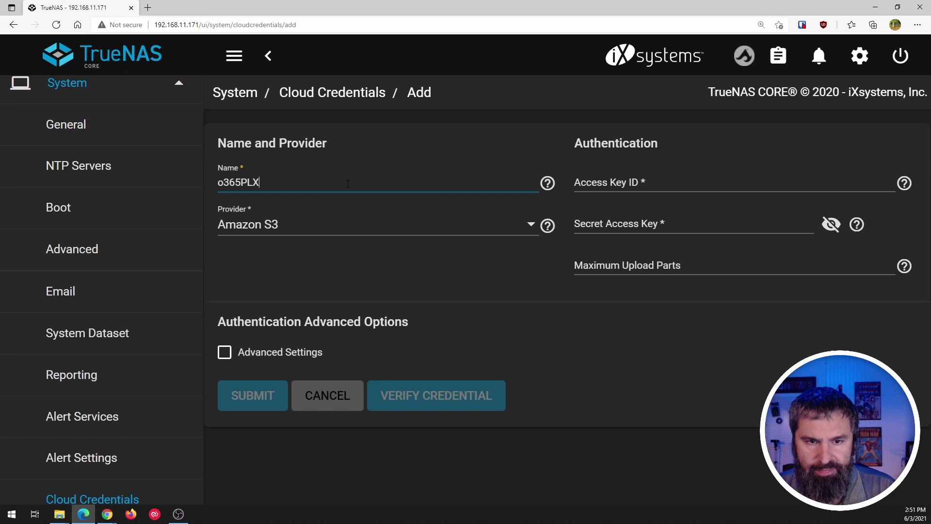
click(286, 224)
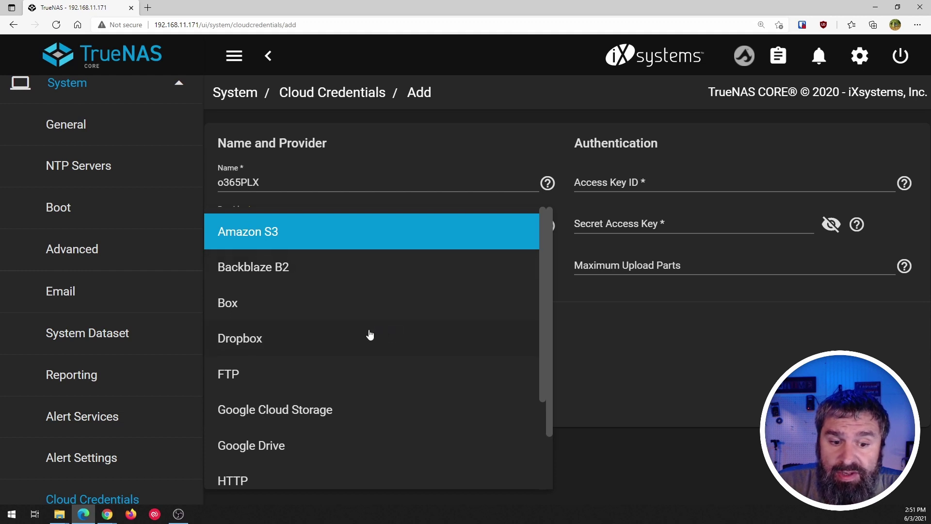
scroll(311, 417, down, 1)
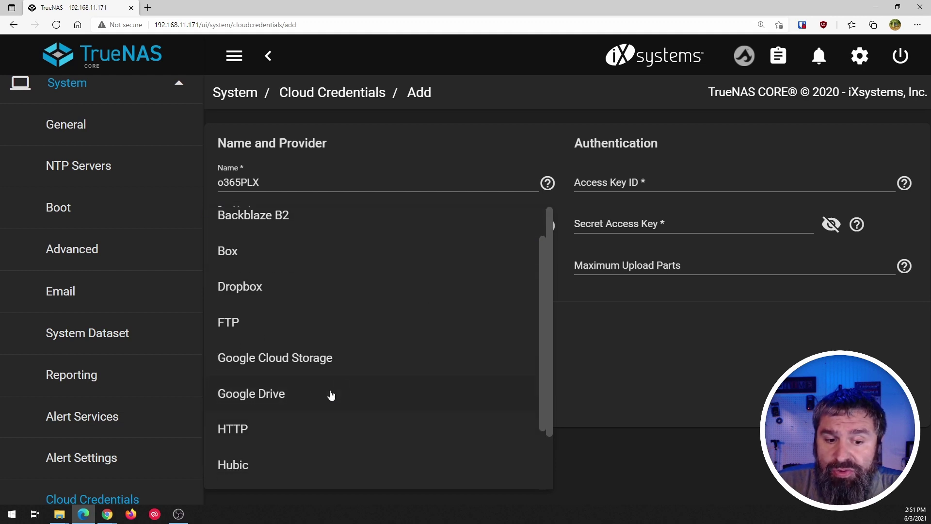
scroll(340, 383, down, 5)
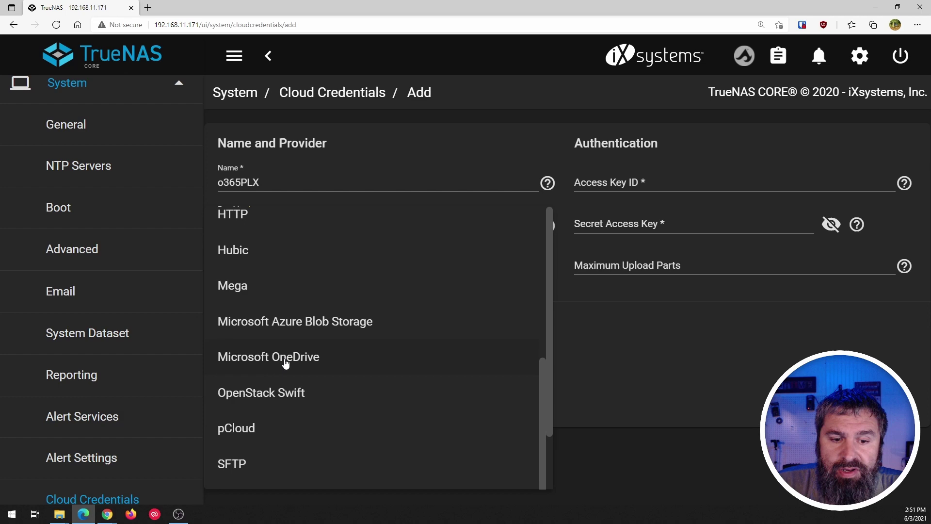
Choose Microsoft OneDrive as the provider and sign in to Microsoft to obtain the access token
click(285, 361)
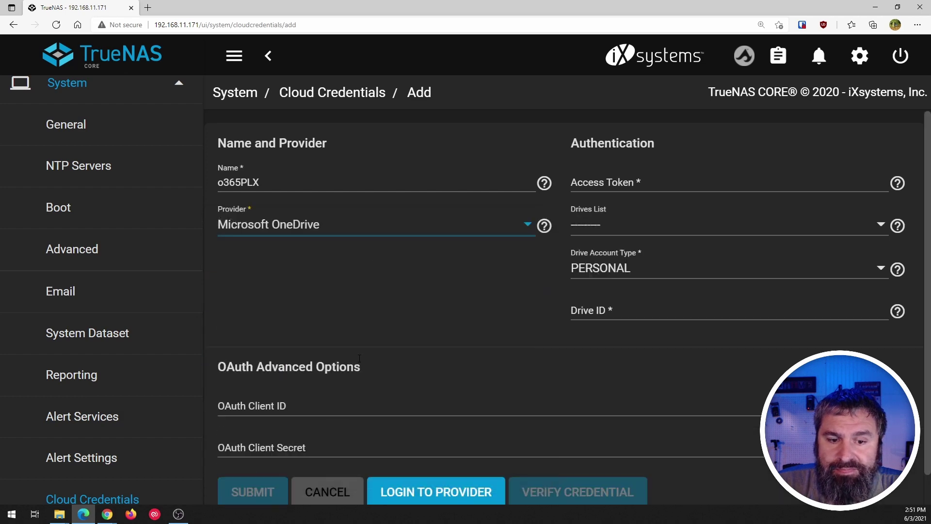
scroll(403, 304, down, 1)
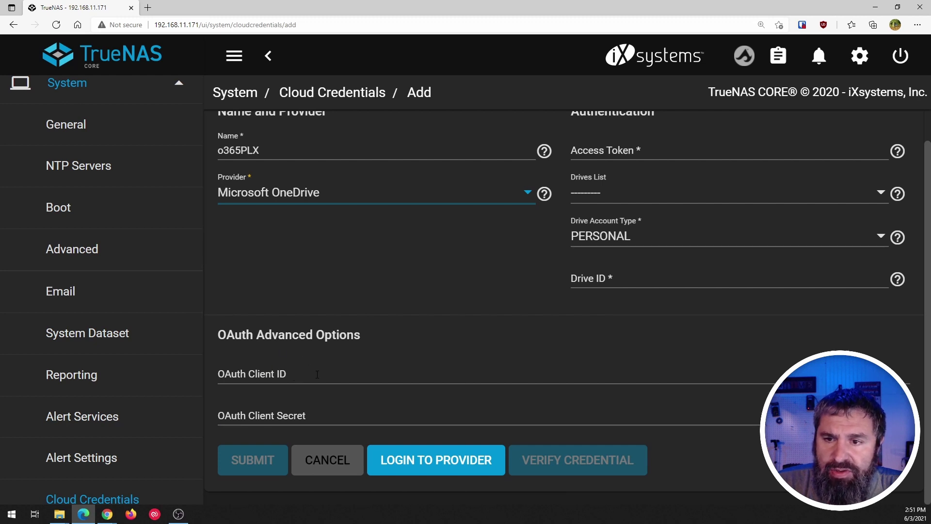
click(437, 473)
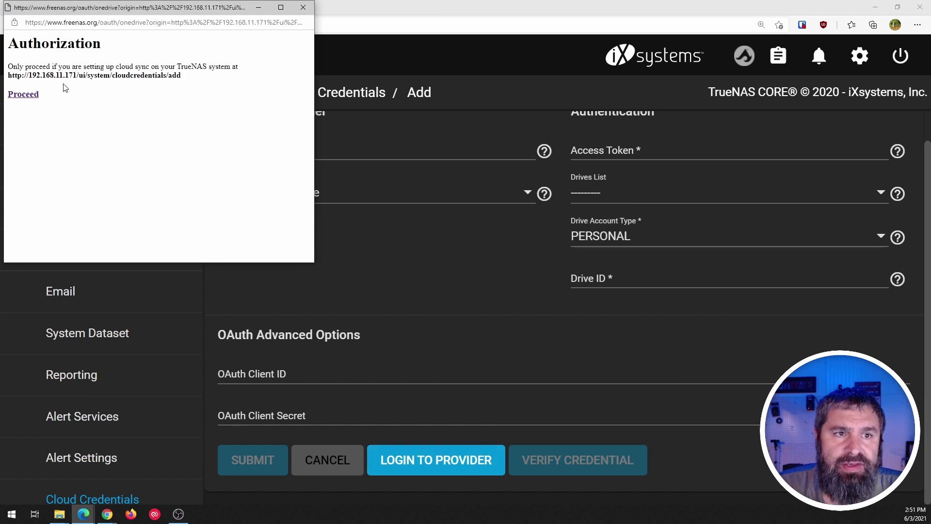
drag(78, 11, 332, 113)
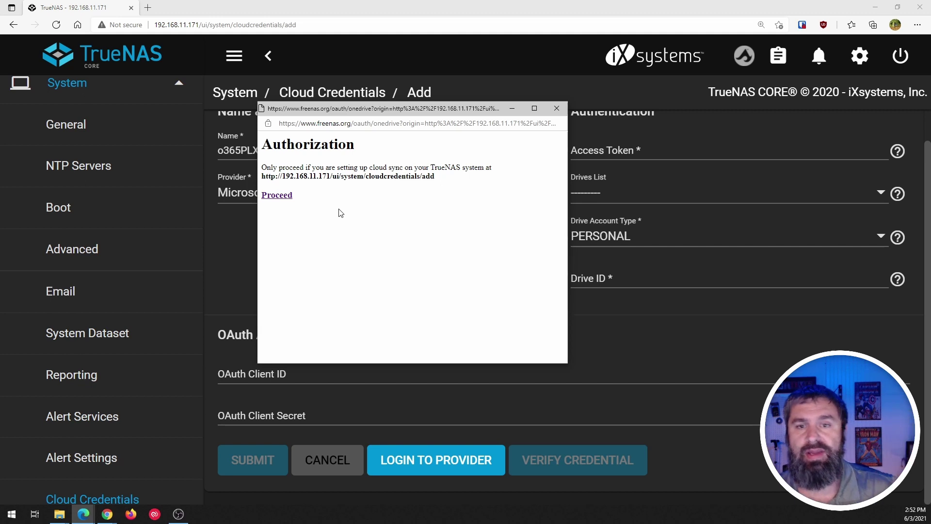
click(284, 196)
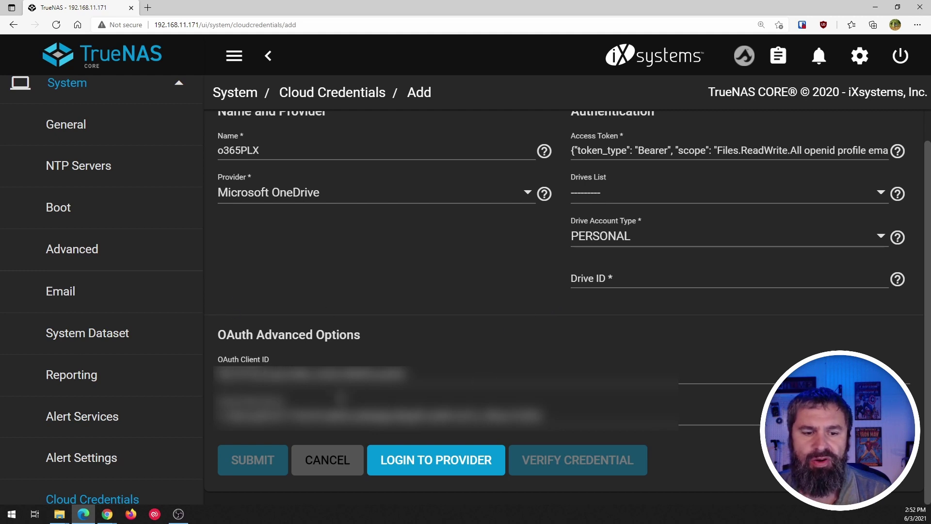
scroll(686, 359, up, 1)
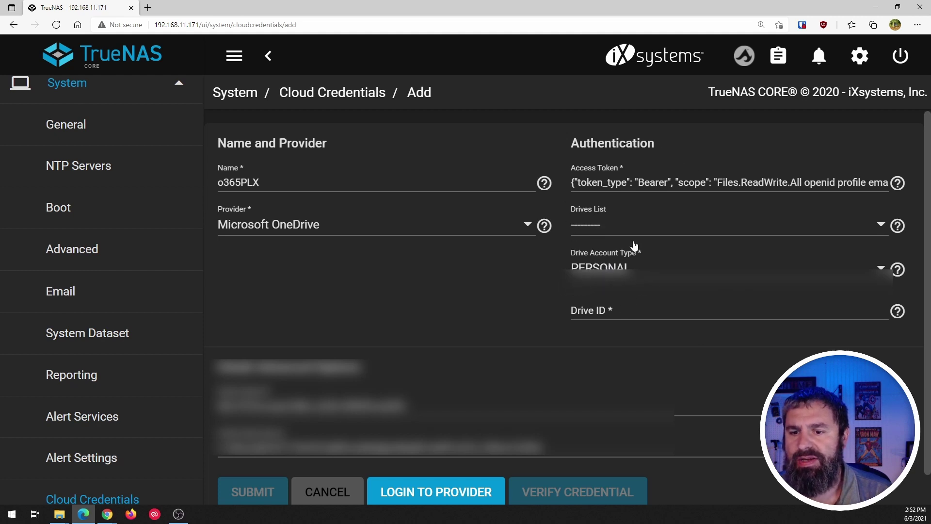
Set the drive account type to BUSINESS and pick the DOCUMENT_LIBRARY drive
click(609, 266)
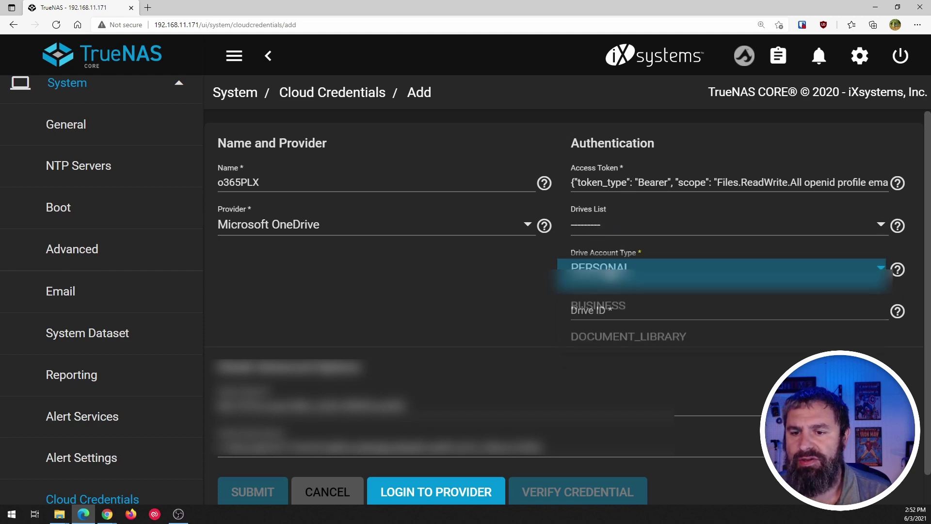
click(602, 311)
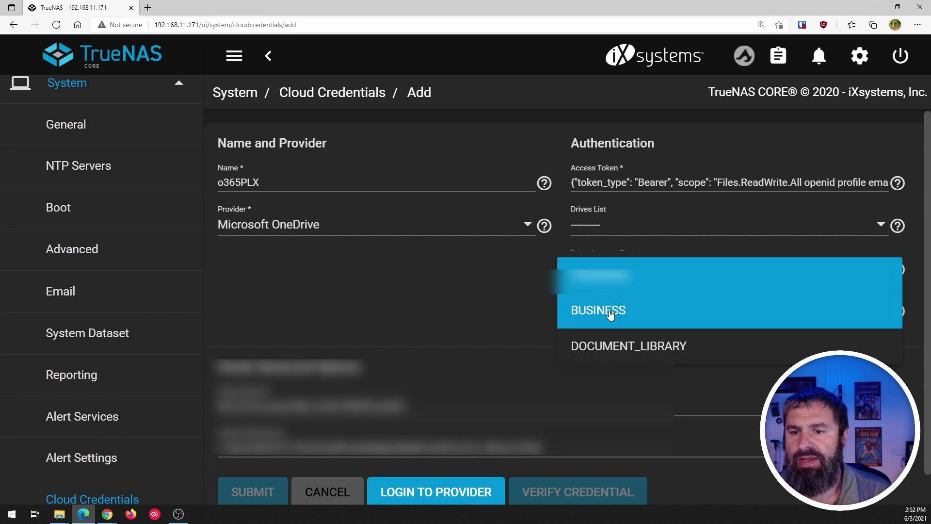
click(603, 228)
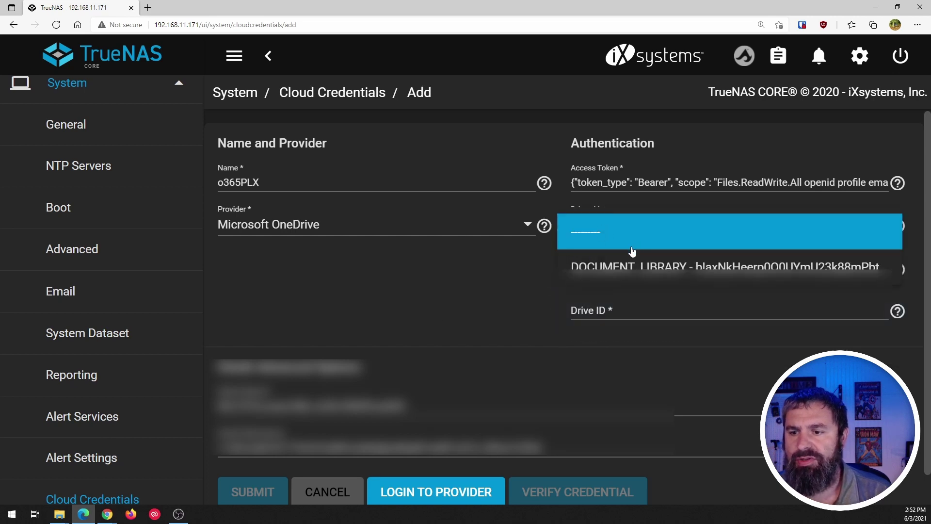
click(496, 291)
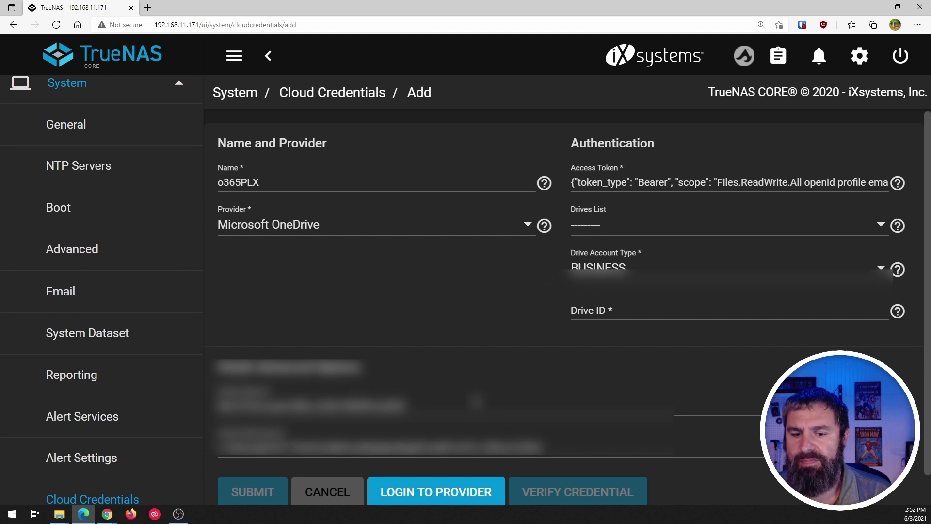
scroll(480, 417, down, 1)
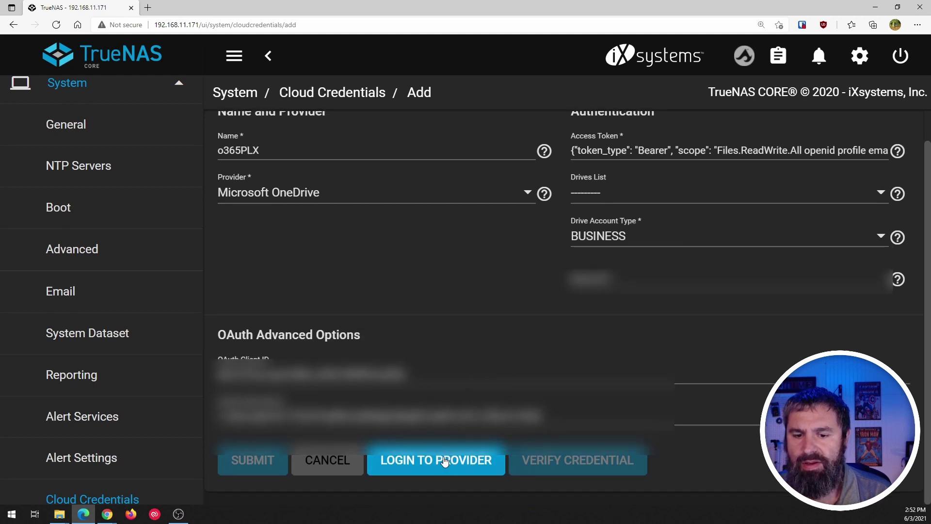
click(589, 201)
click(588, 236)
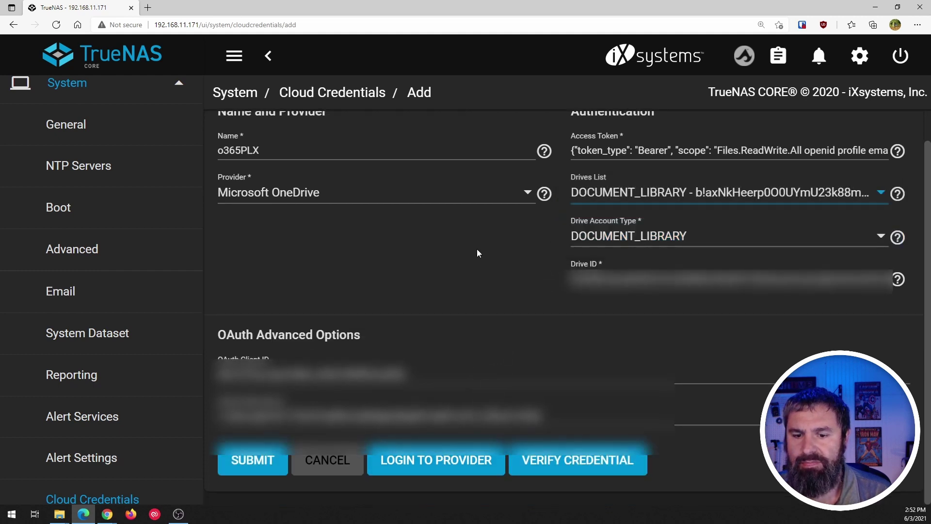
Try the other drive account types, settle on BUSINESS, and reselect the DOCUMENT_LIBRARY drive
click(627, 237)
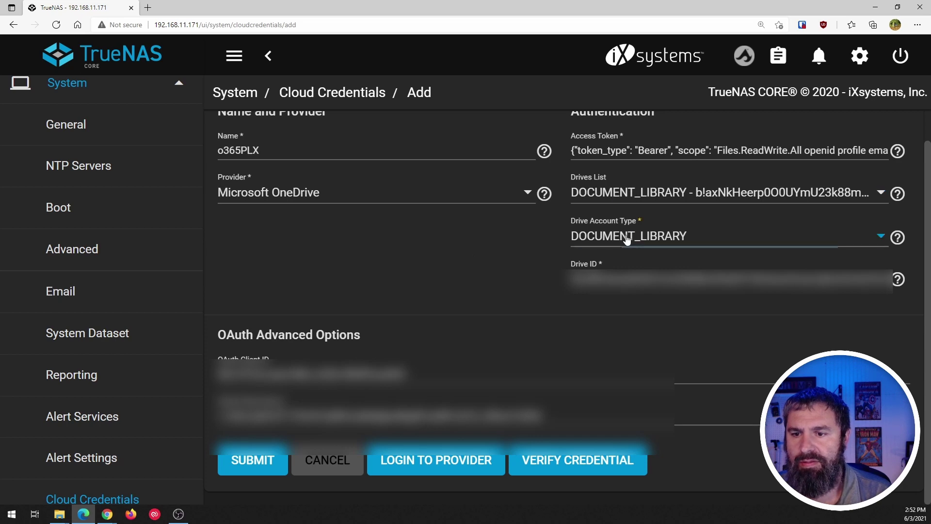
click(615, 214)
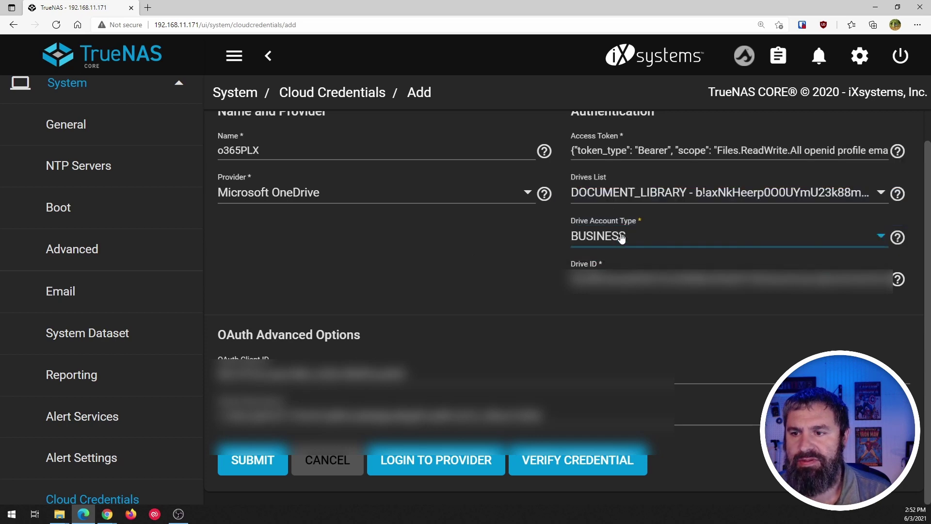
click(621, 237)
click(614, 212)
click(615, 238)
click(615, 310)
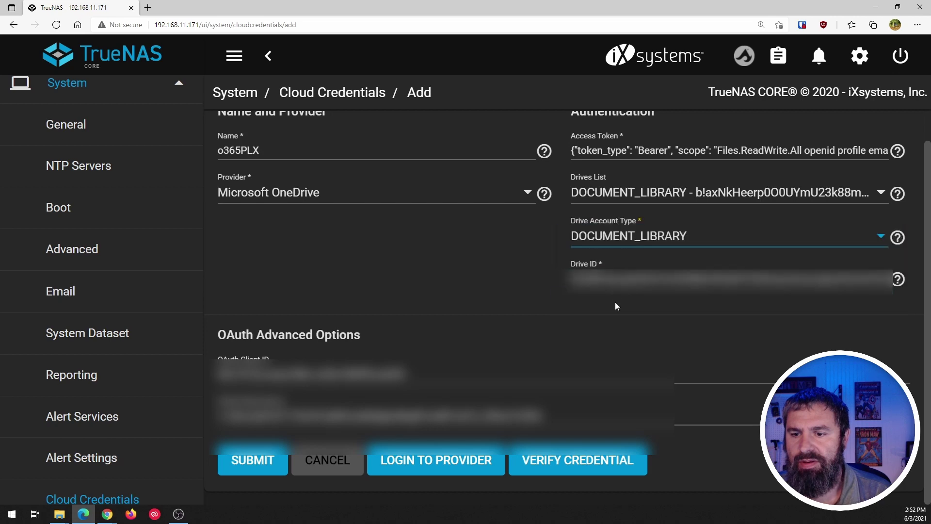
click(612, 243)
click(596, 212)
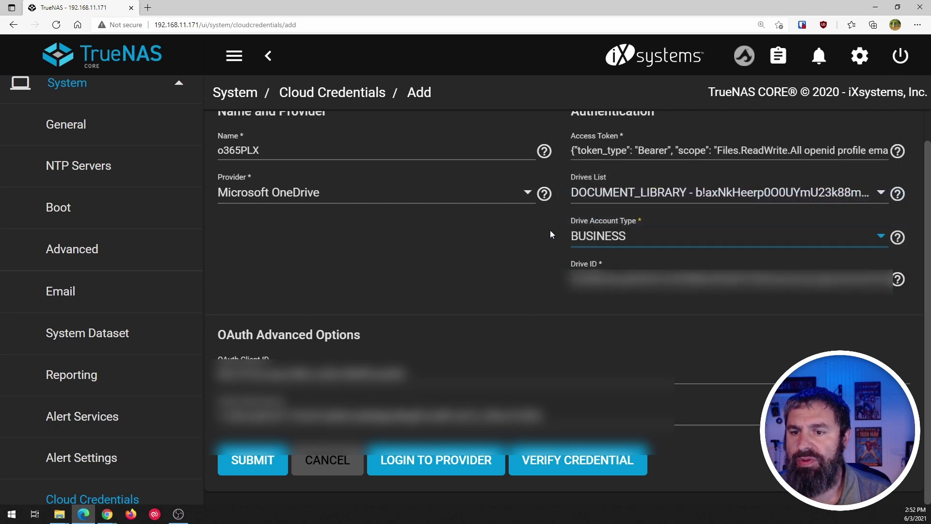
click(612, 240)
click(586, 244)
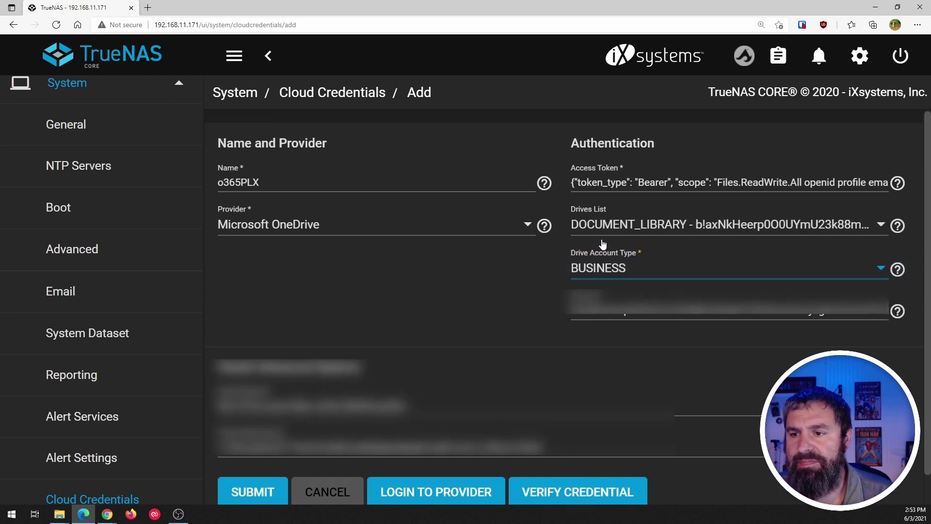
click(613, 224)
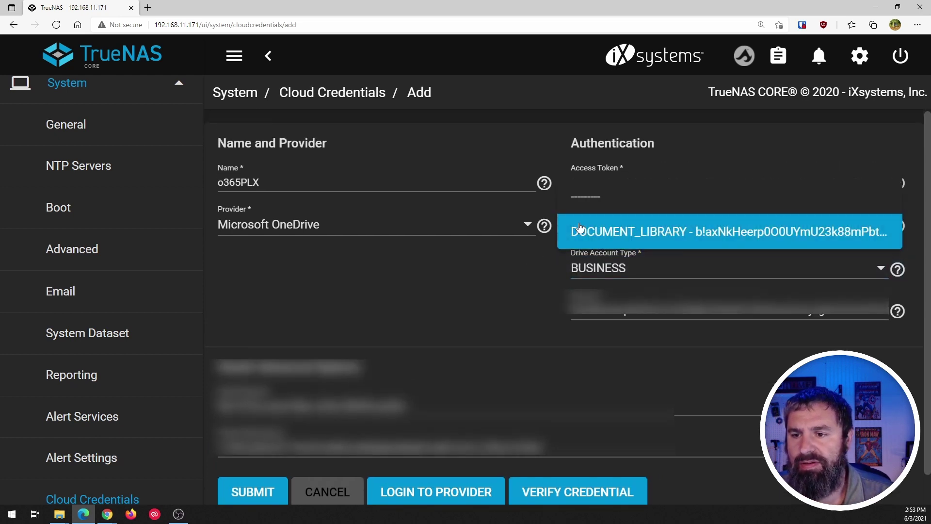
click(644, 235)
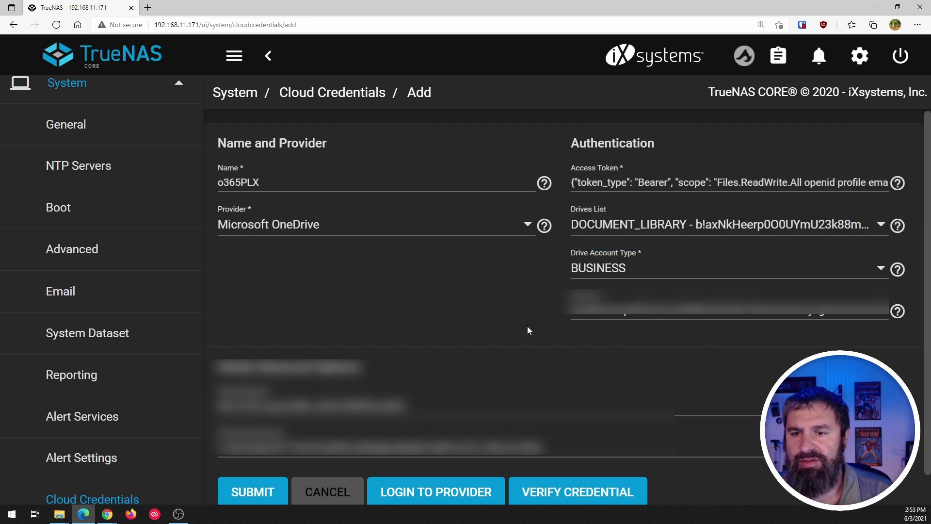
Verify the o365PLX credential is valid and save it
scroll(476, 329, down, 1)
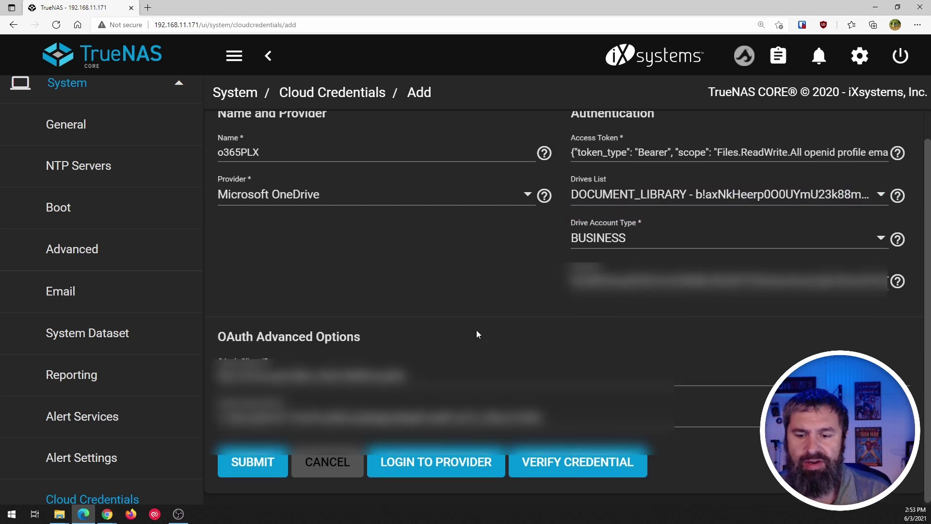
click(591, 466)
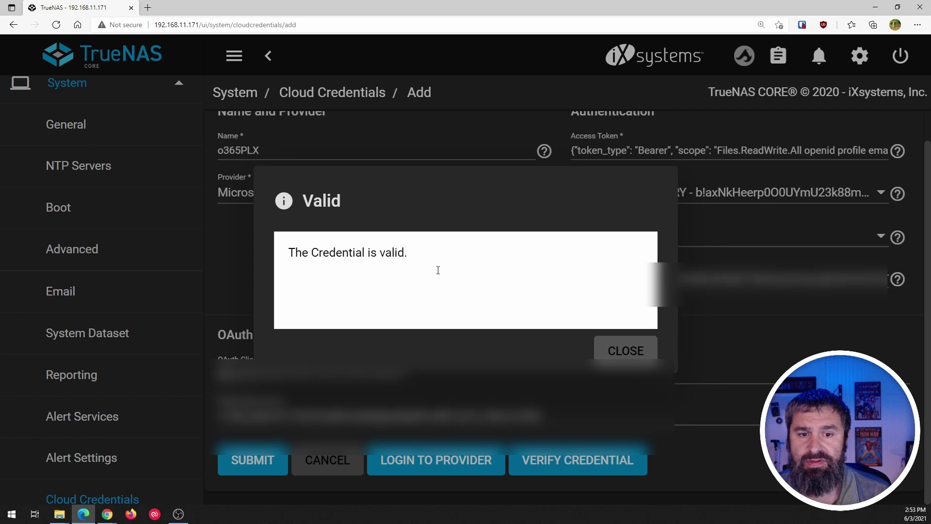
click(625, 351)
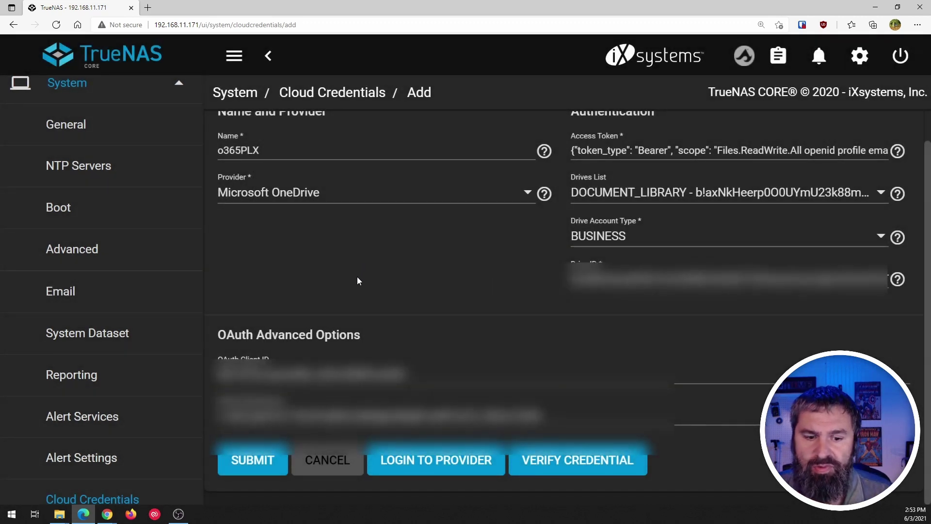
click(255, 463)
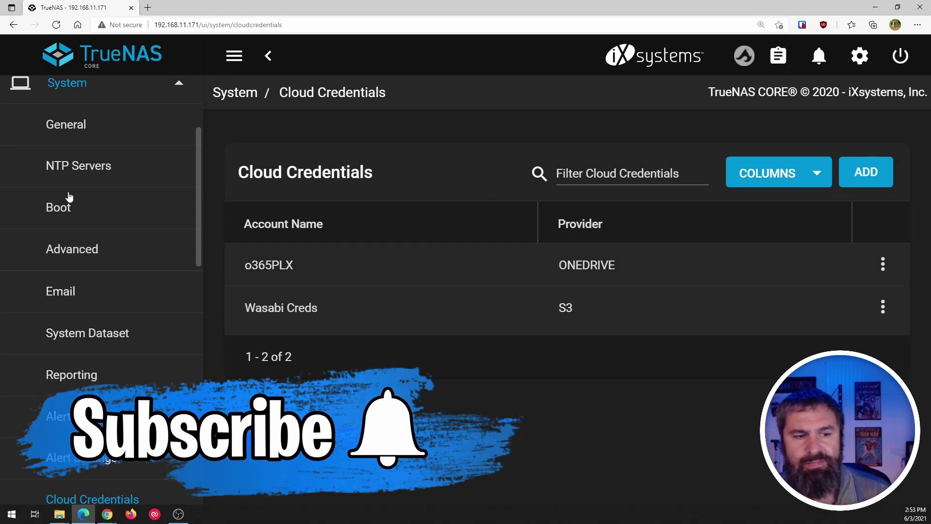
Go to Tasks › Cloud Sync Tasks, where Wasabi Backup shows SUCCESS status
scroll(55, 196, down, 8)
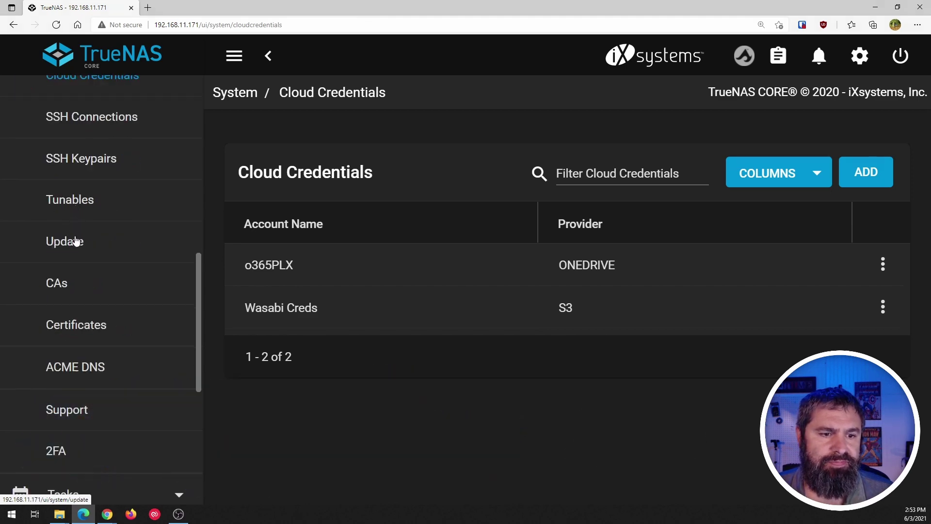
scroll(76, 241, up, 7)
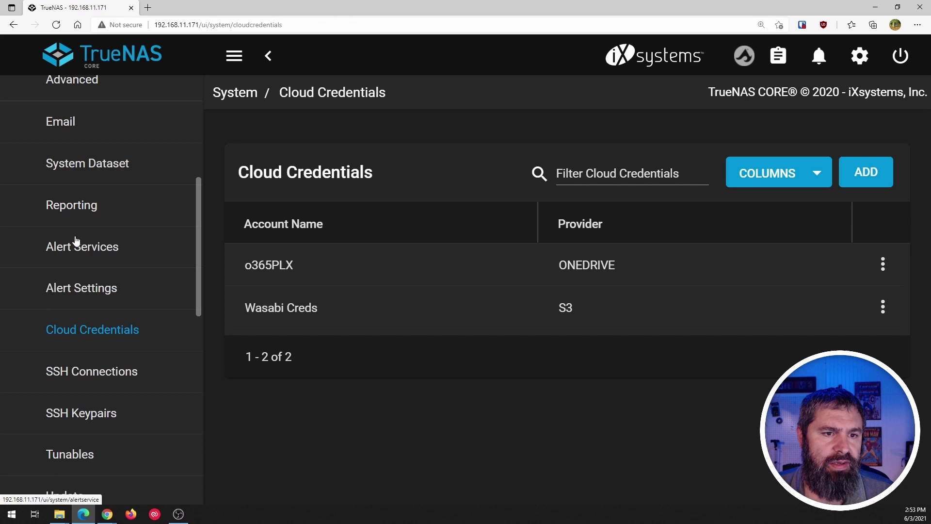
scroll(76, 241, up, 5)
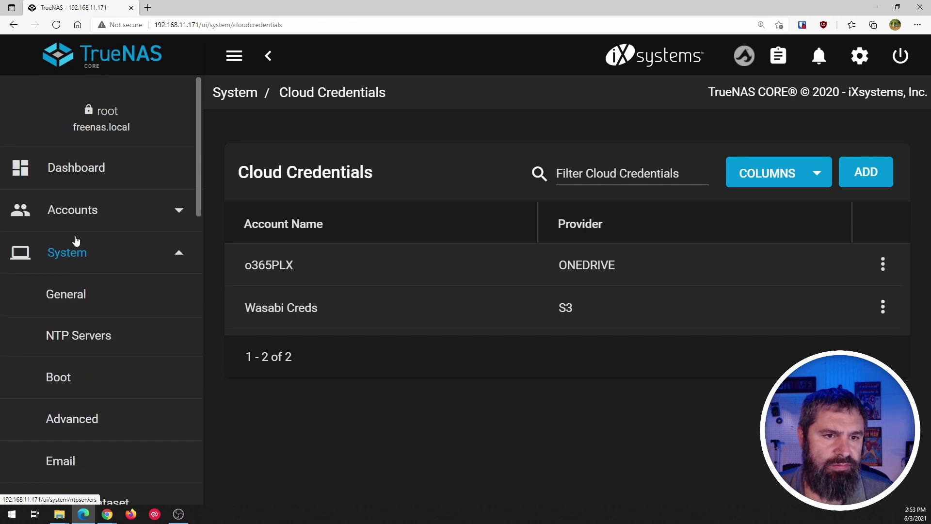
click(81, 253)
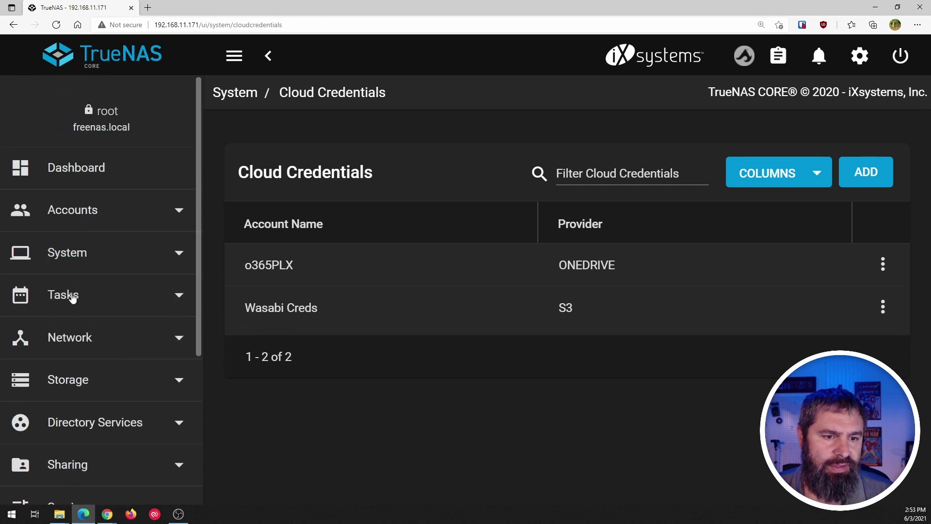
click(73, 295)
scroll(78, 271, down, 7)
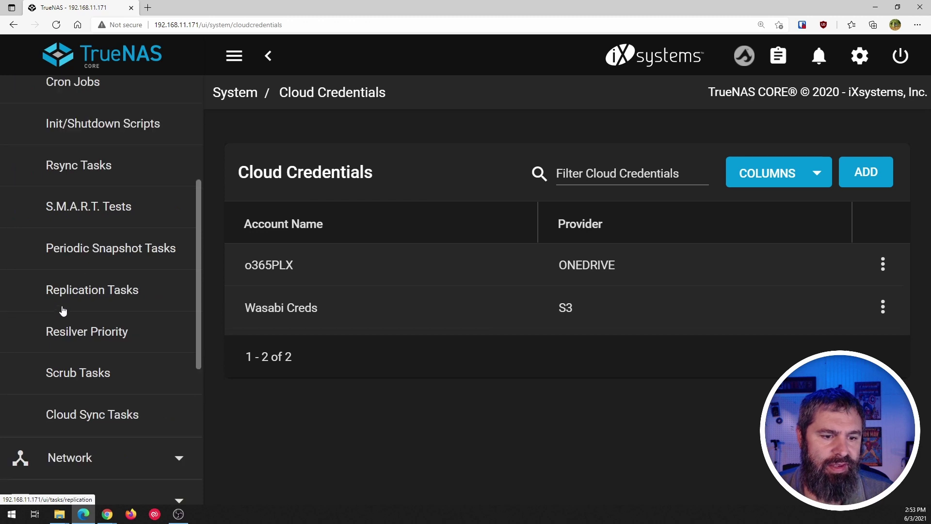
click(86, 331)
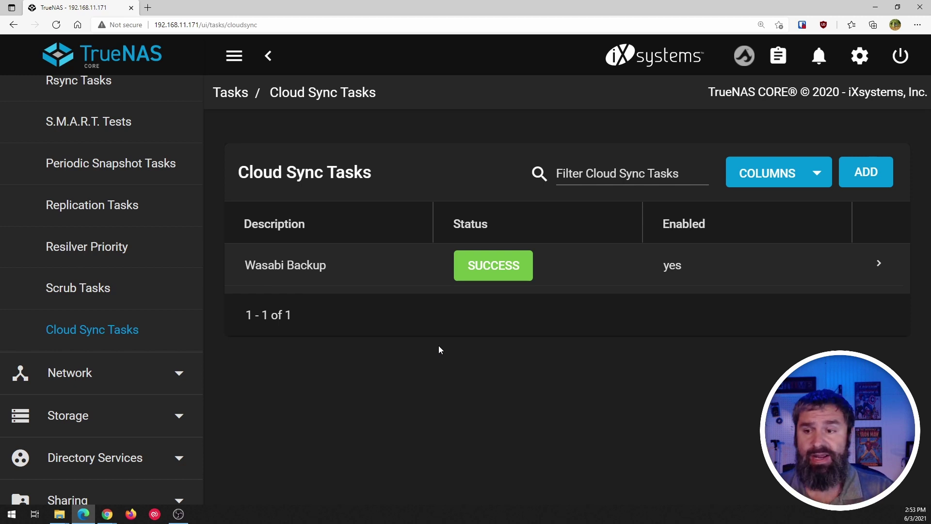
Zoom the browser to 150%, collapse the sidebar to icons, and start a new cloud sync task
key(ctrl+minus)
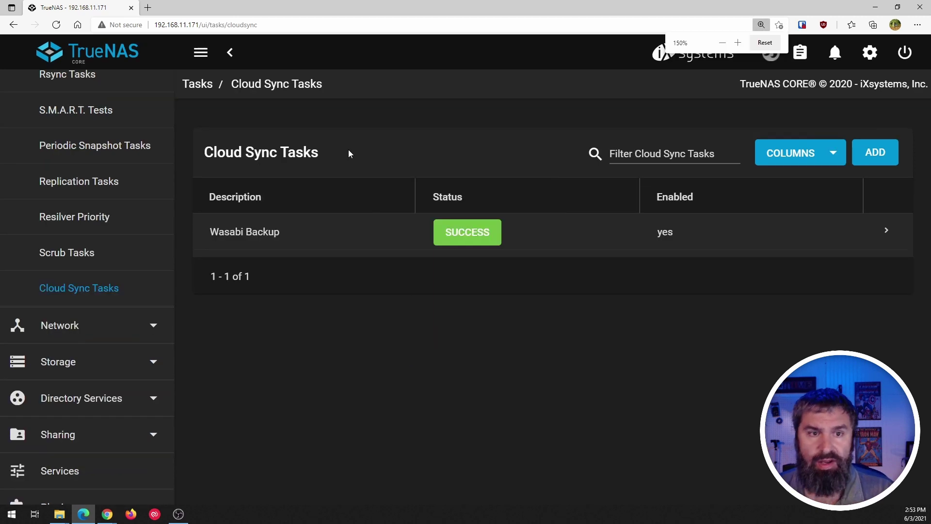
click(230, 52)
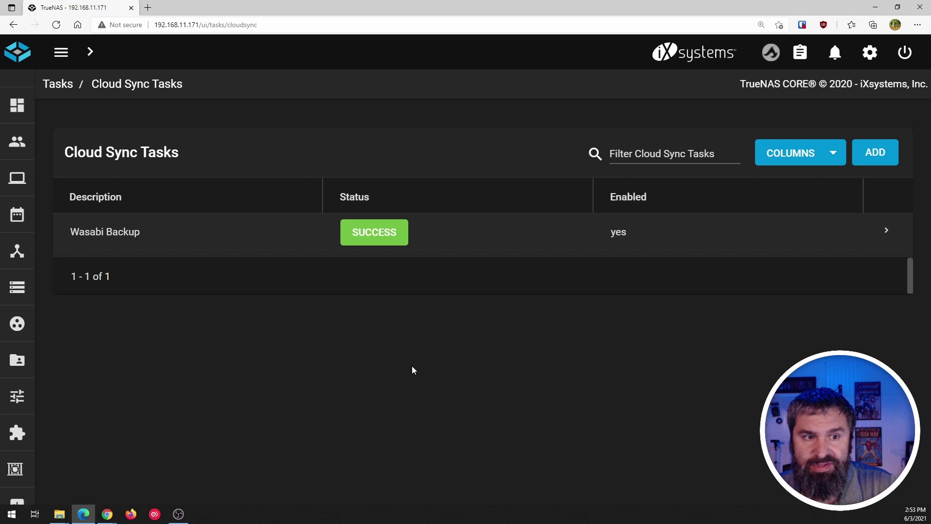
click(880, 153)
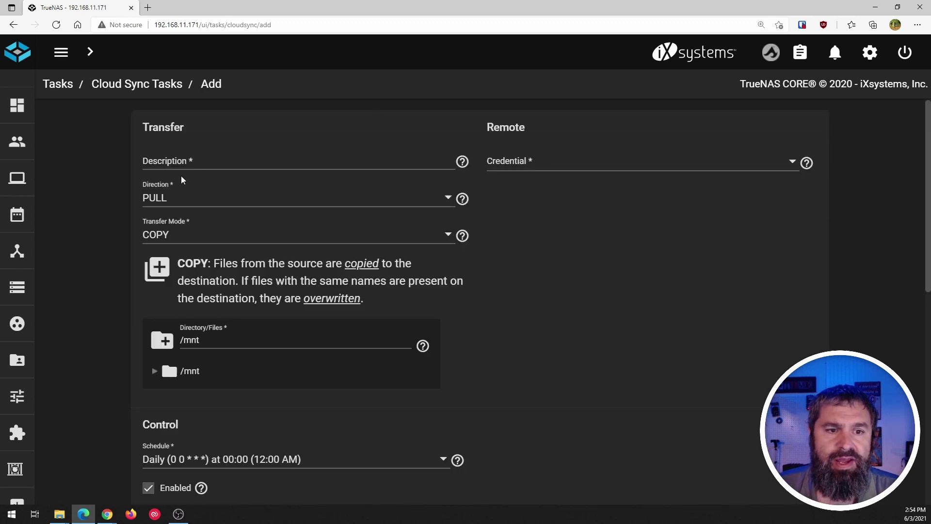
Enter o365sharepoint as the task description and review the Direction help, keeping PULL
click(172, 159)
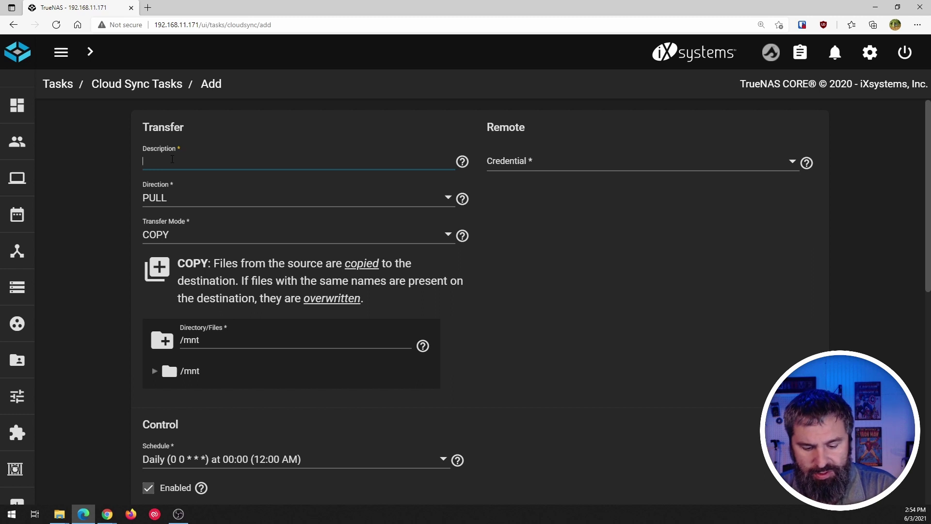
text(sharepoint)
text(o)
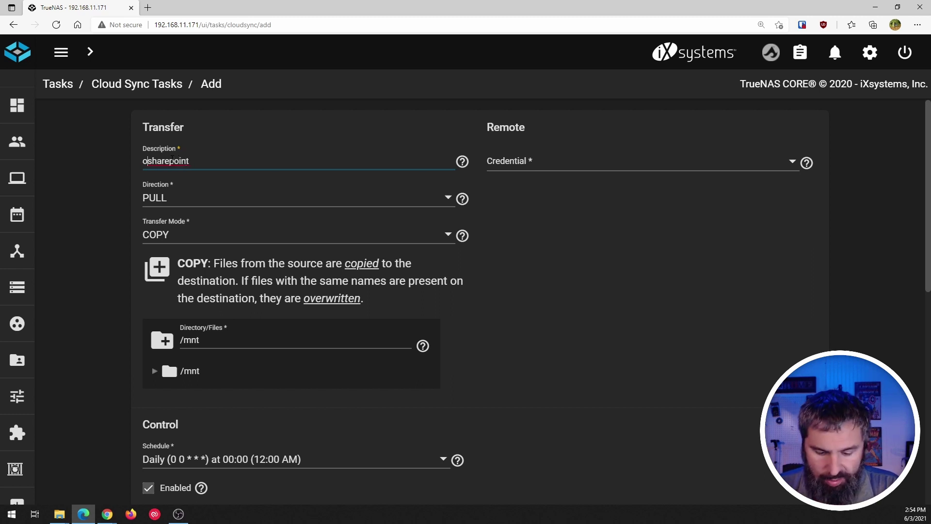
text(365)
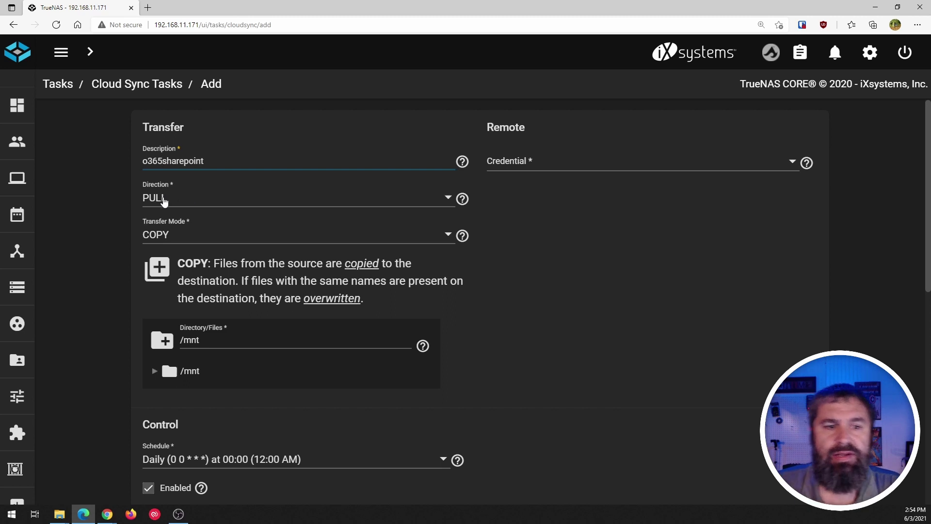
click(462, 199)
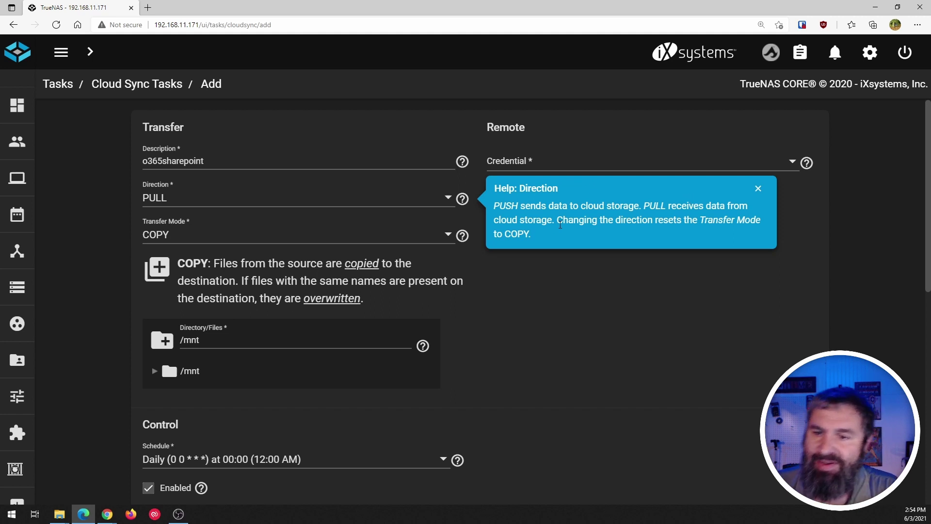
click(758, 189)
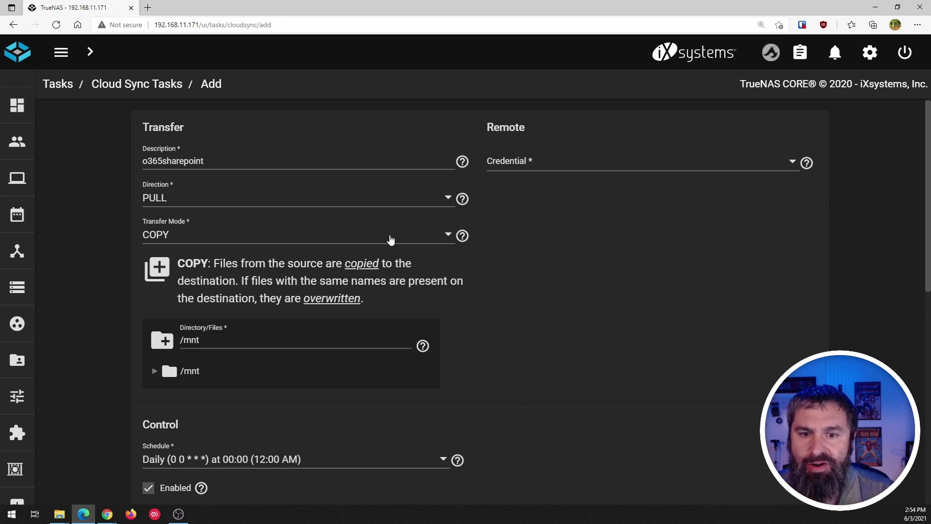
click(462, 236)
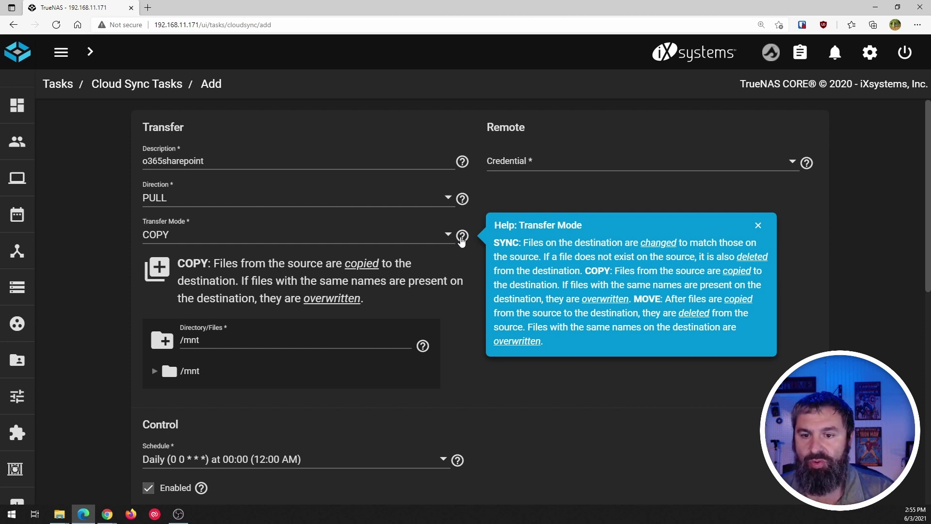
Switch Transfer Mode to SYNC so files missing from the source get deleted locally
click(446, 235)
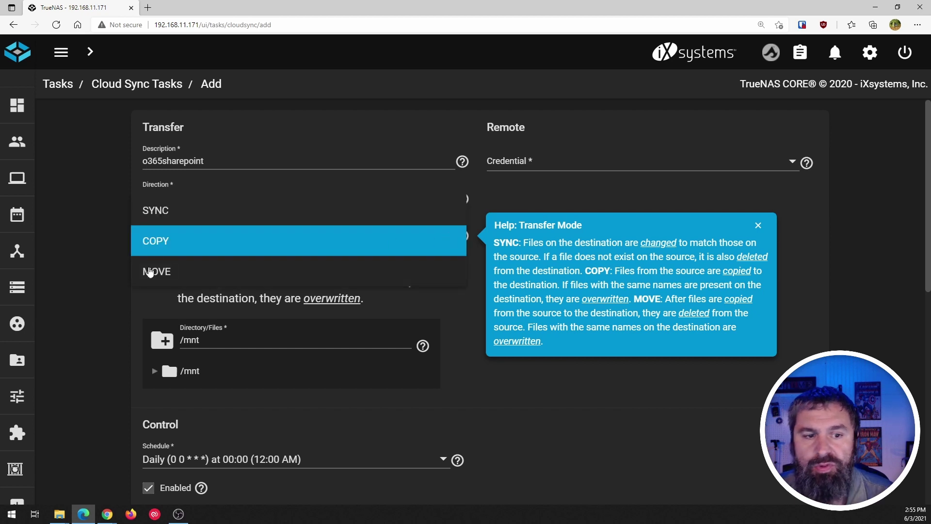
click(153, 214)
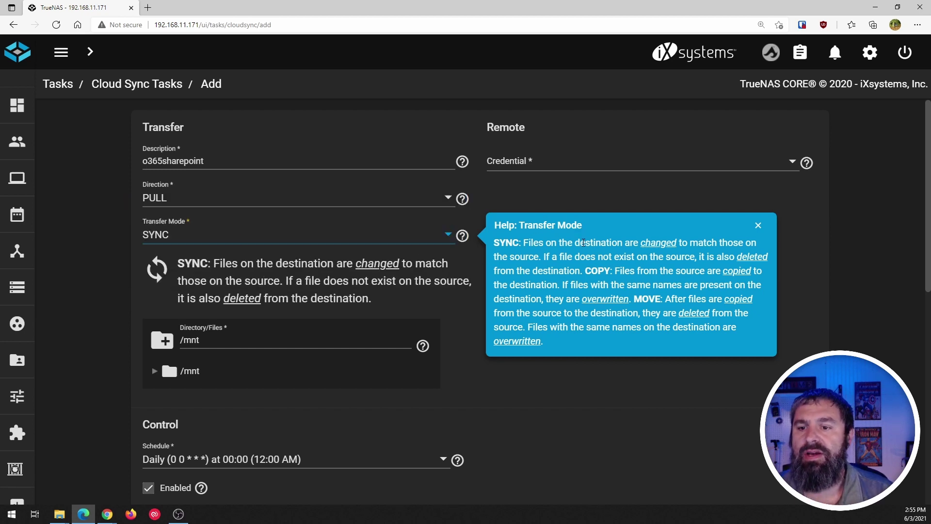
drag(546, 257, 692, 262)
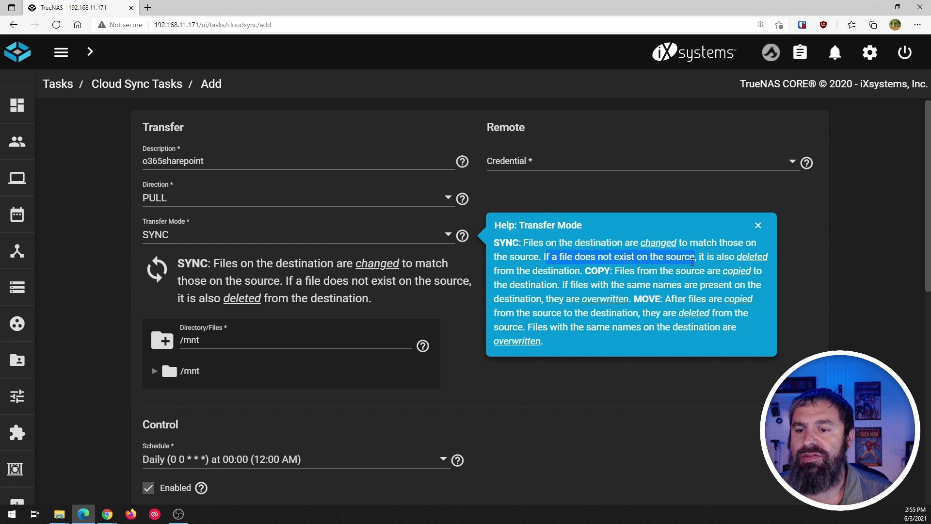
drag(520, 271, 560, 272)
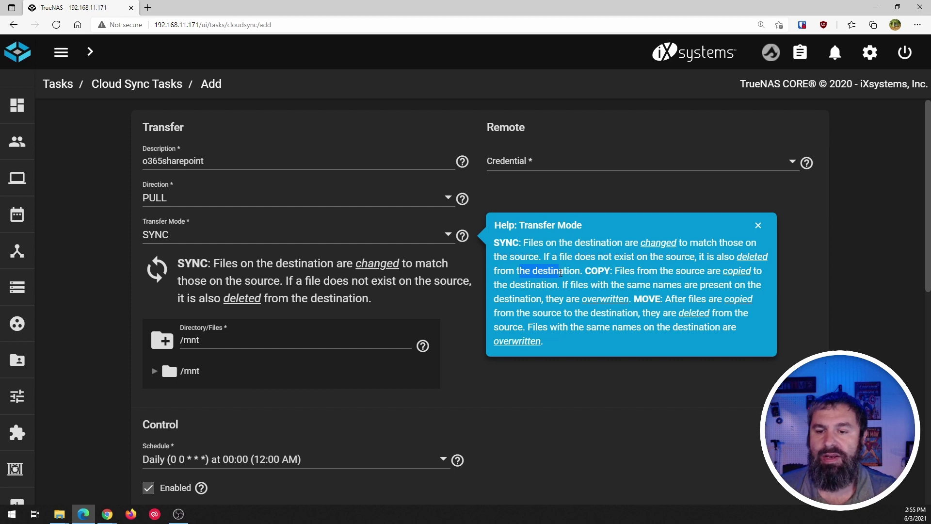
click(758, 225)
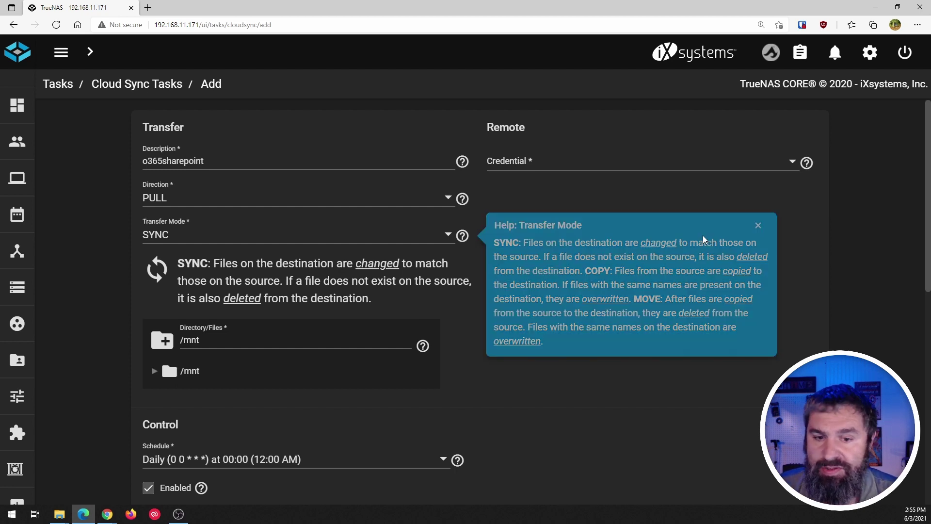
Set the local directory to /mnt/tank/stevensonmedia/sharepoint
scroll(160, 255, down, 3)
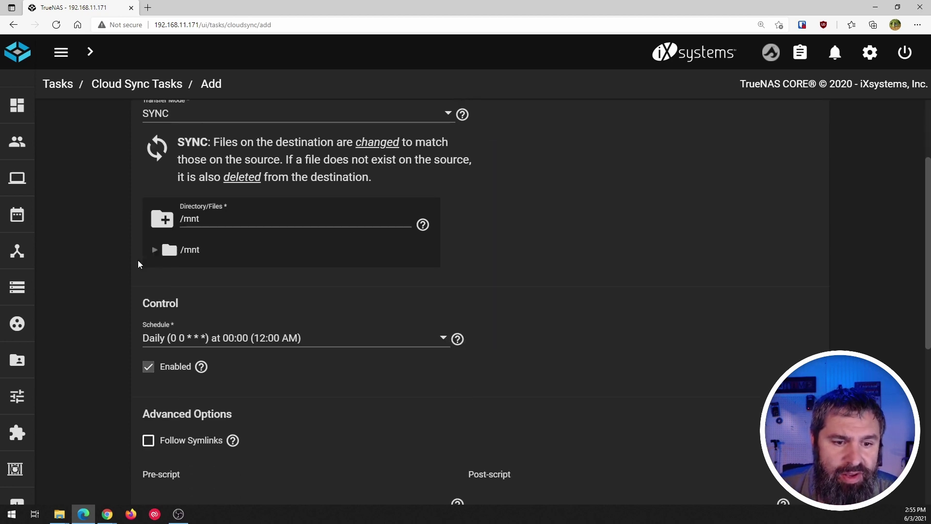
scroll(137, 260, up, 1)
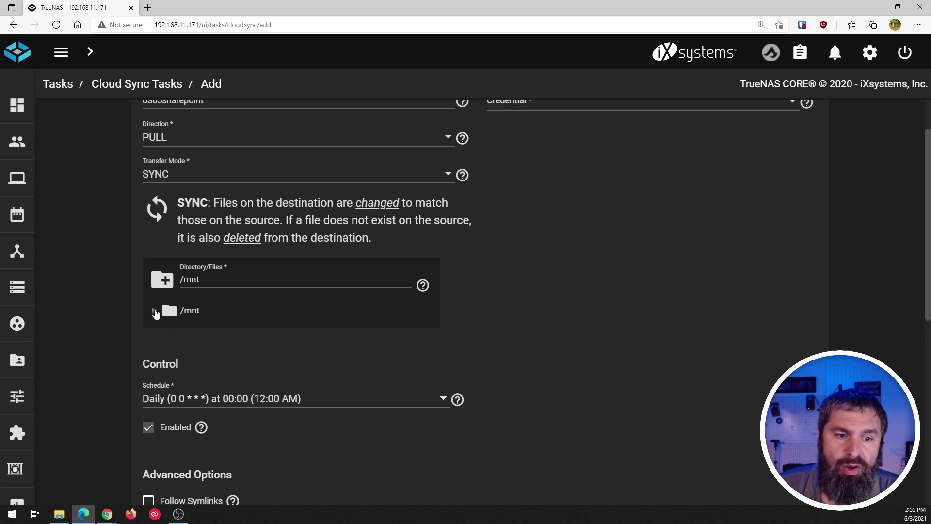
click(156, 309)
click(168, 333)
scroll(123, 322, down, 3)
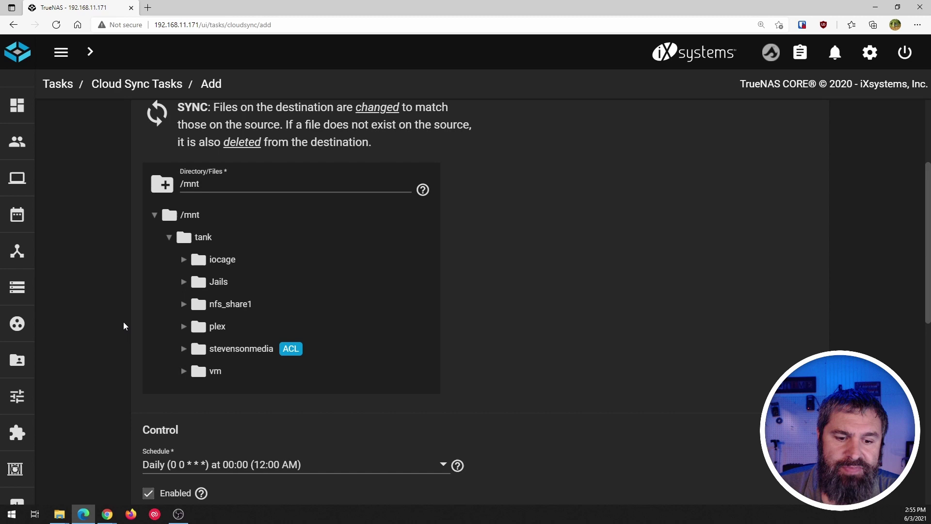
click(183, 323)
scroll(126, 318, down, 2)
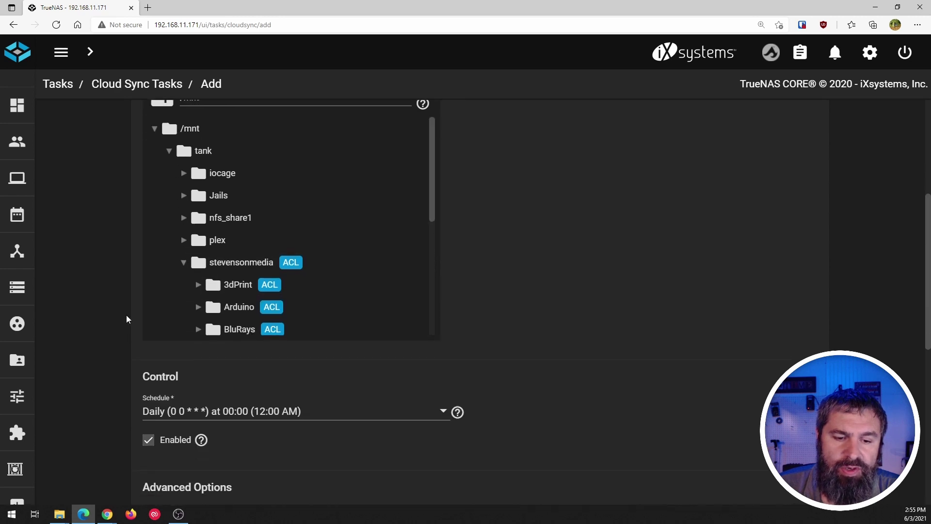
scroll(197, 272, down, 4)
scroll(231, 237, down, 5)
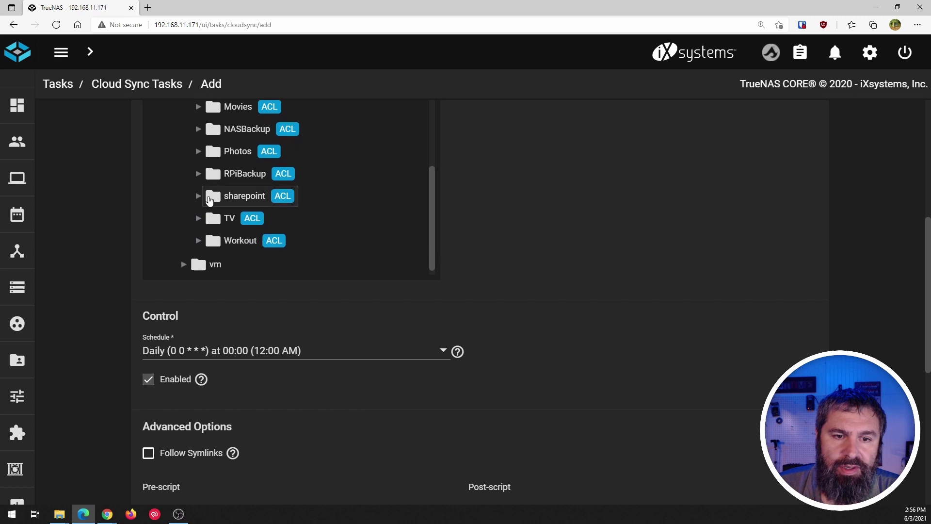
click(198, 197)
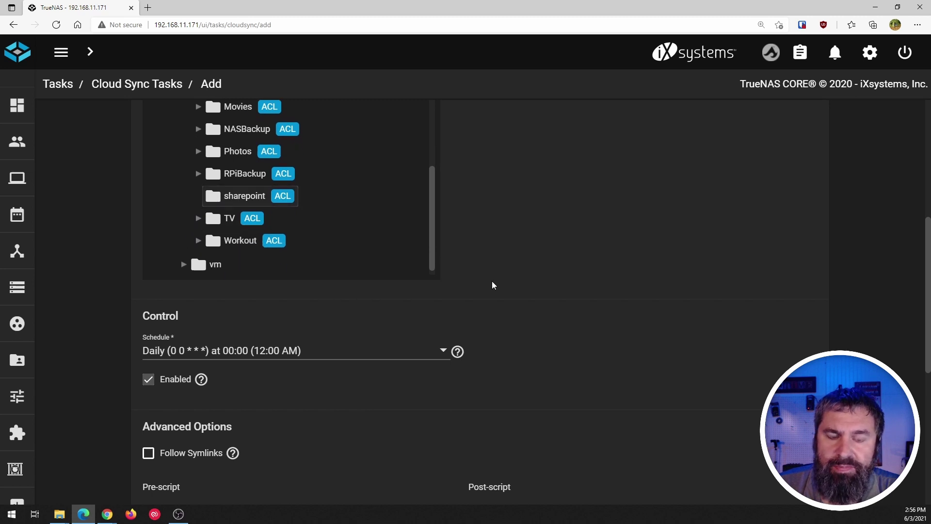
scroll(492, 284, up, 6)
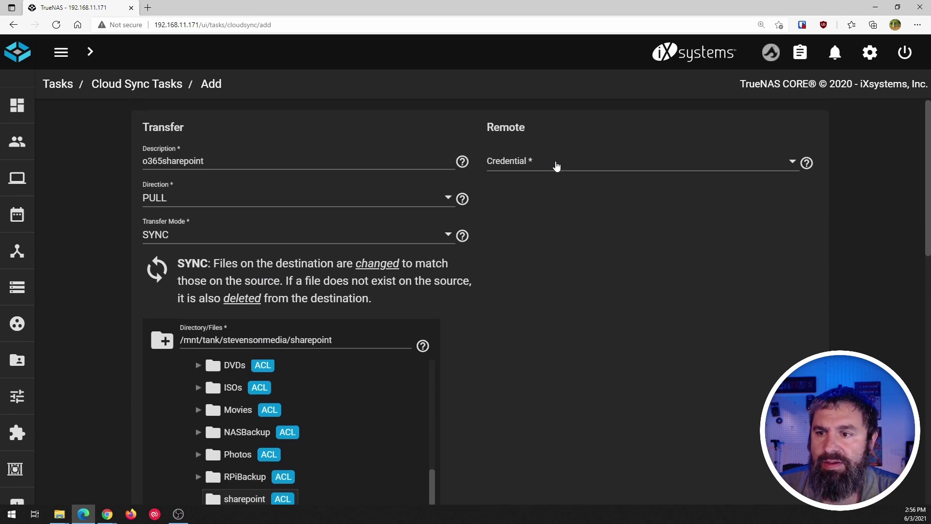
Select the o365PLX (ONEDRIVE) credential and expand the remote root folder '/'
click(793, 163)
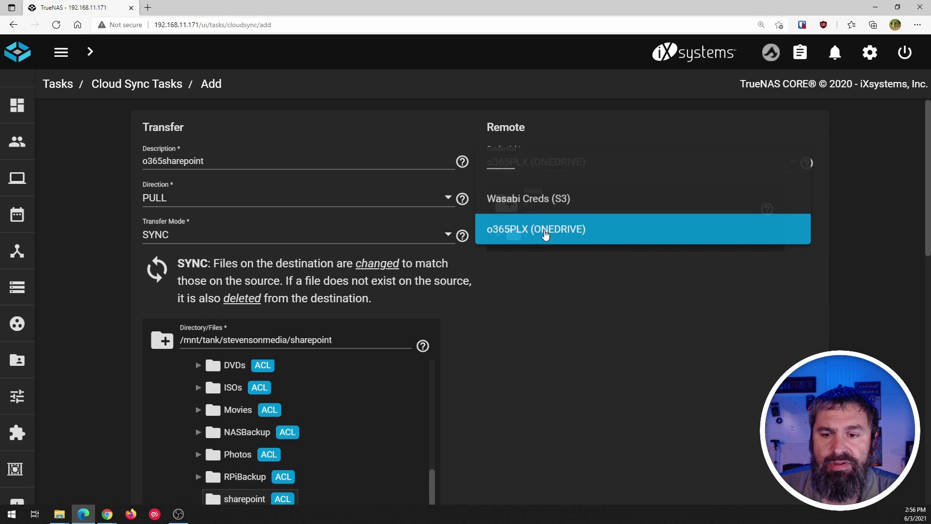
click(545, 234)
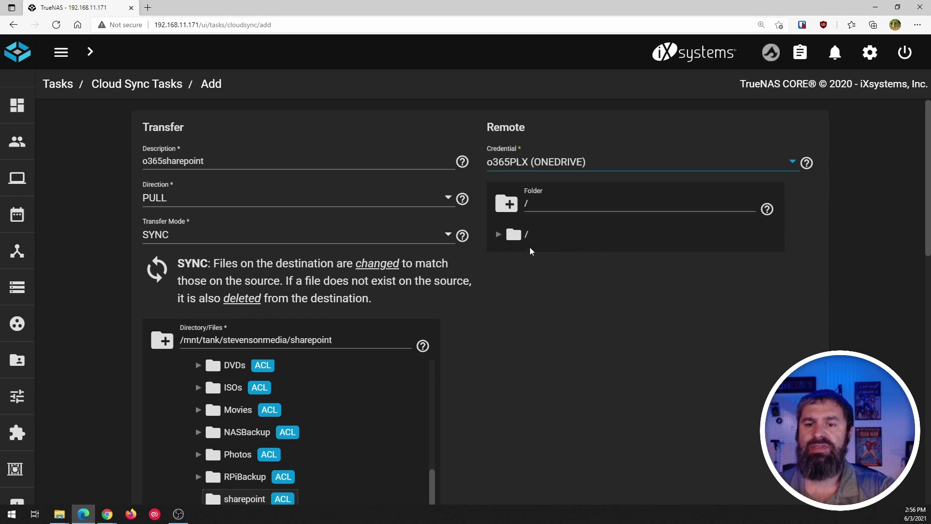
click(511, 234)
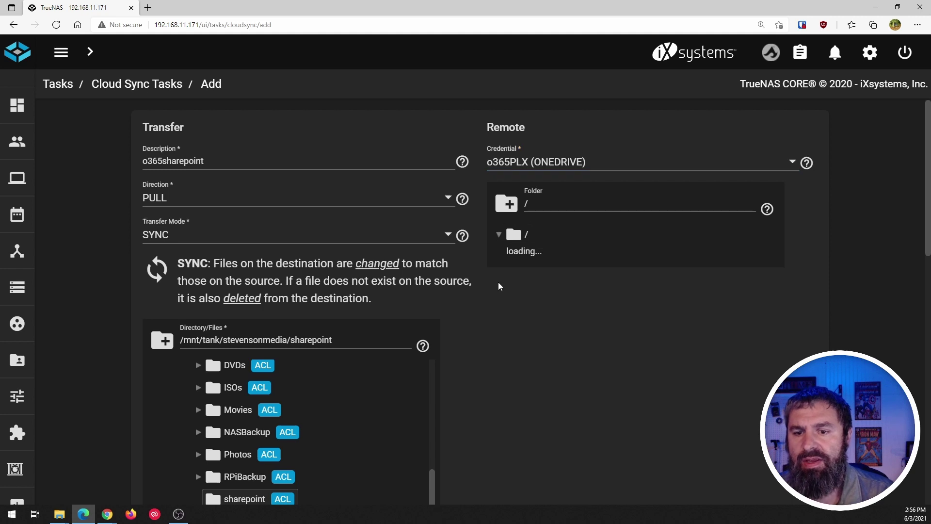
scroll(500, 285, down, 1)
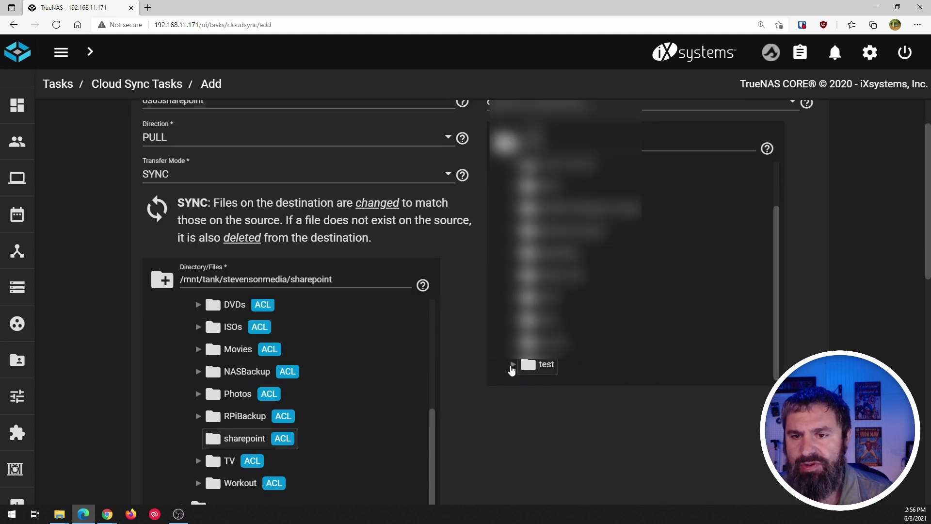
scroll(466, 366, down, 6)
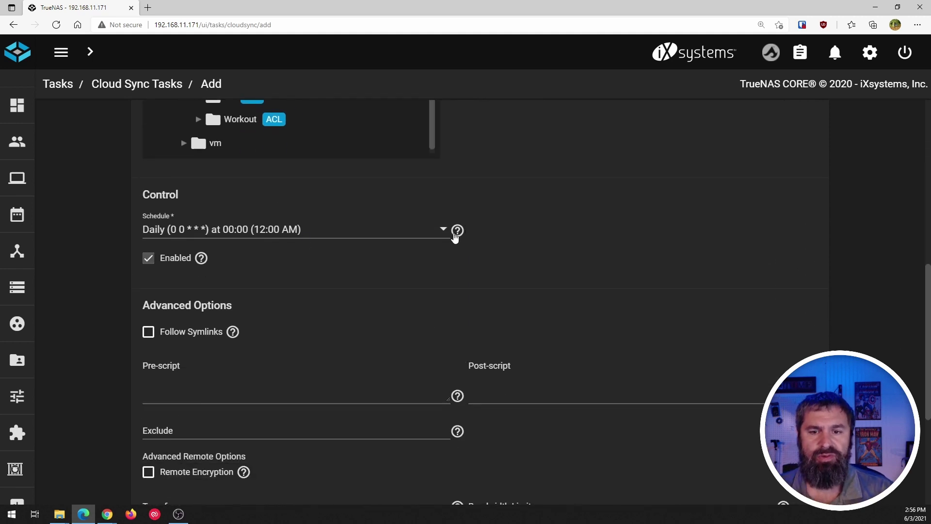
Keep the daily schedule, run a dry run showing nothing to transfer, and save the task
click(445, 234)
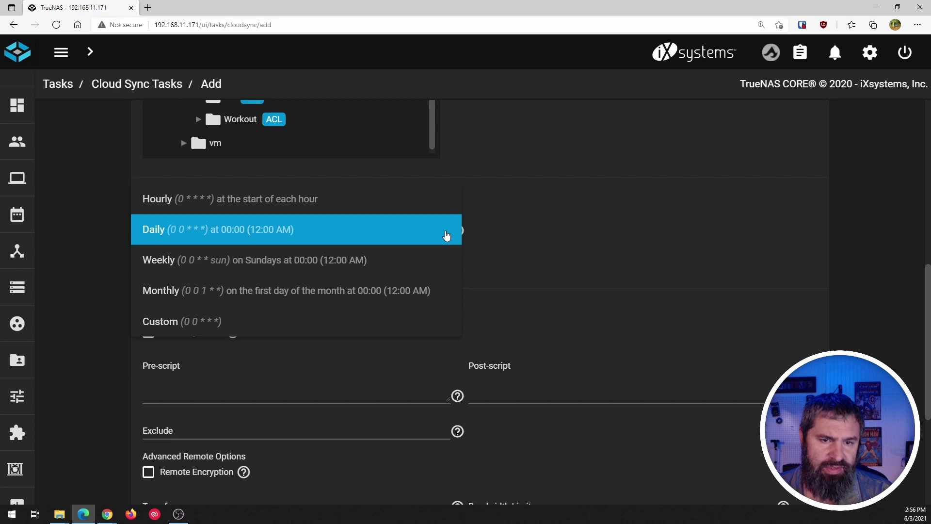
click(535, 243)
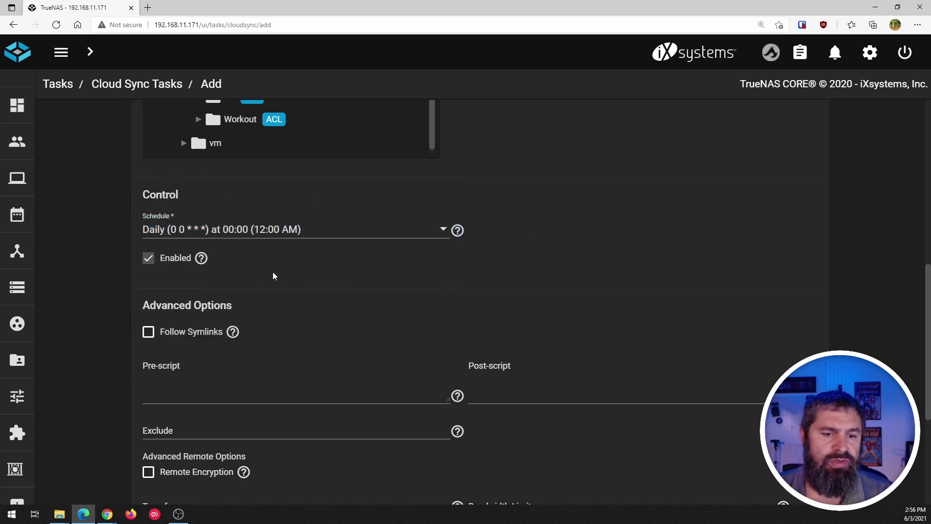
scroll(271, 291, down, 3)
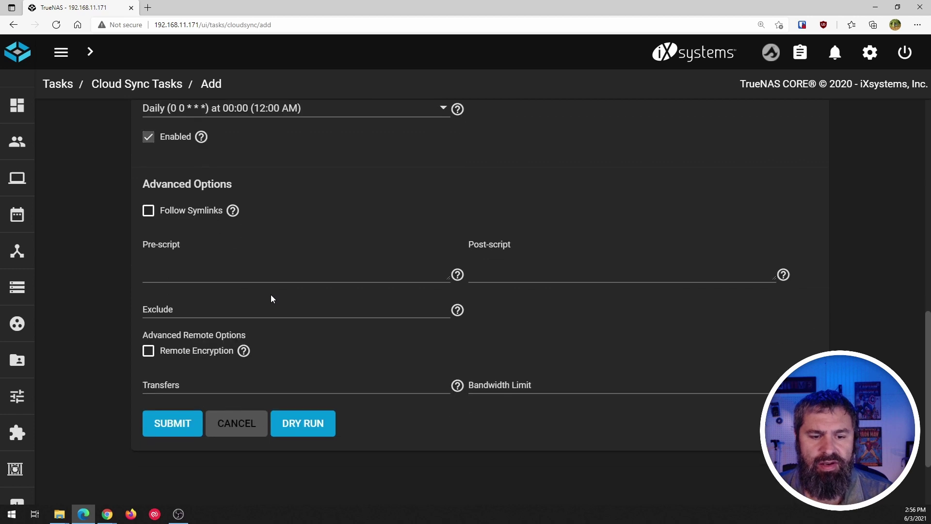
click(301, 429)
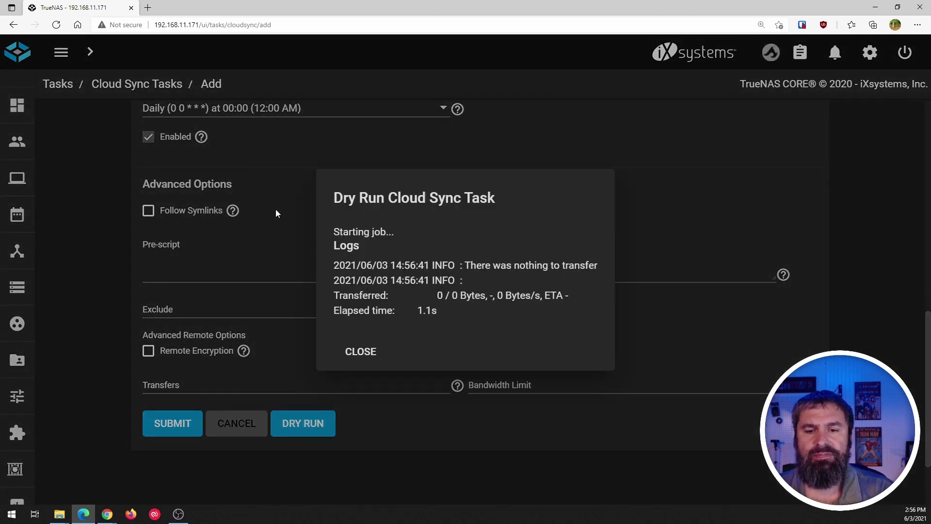
click(361, 351)
click(172, 423)
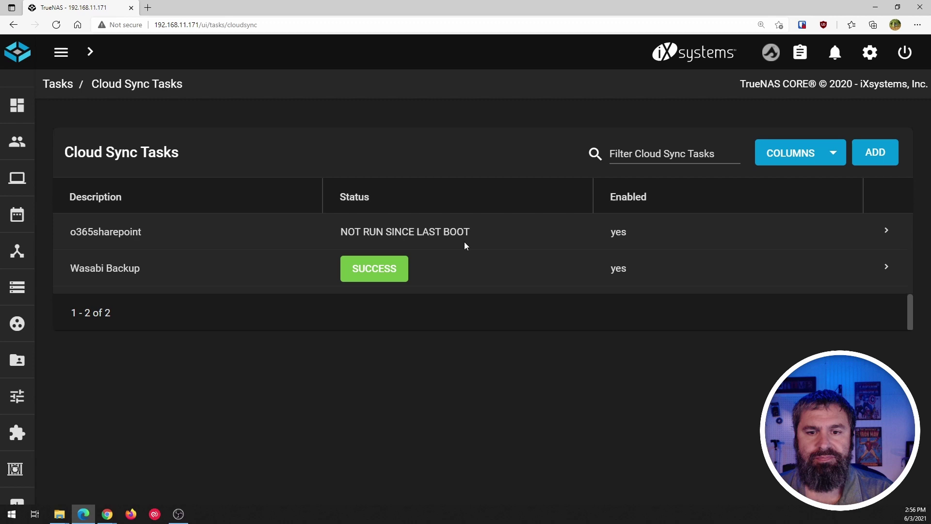
Expand the o365sharepoint task row, then bring up the File Explorer windows
click(884, 232)
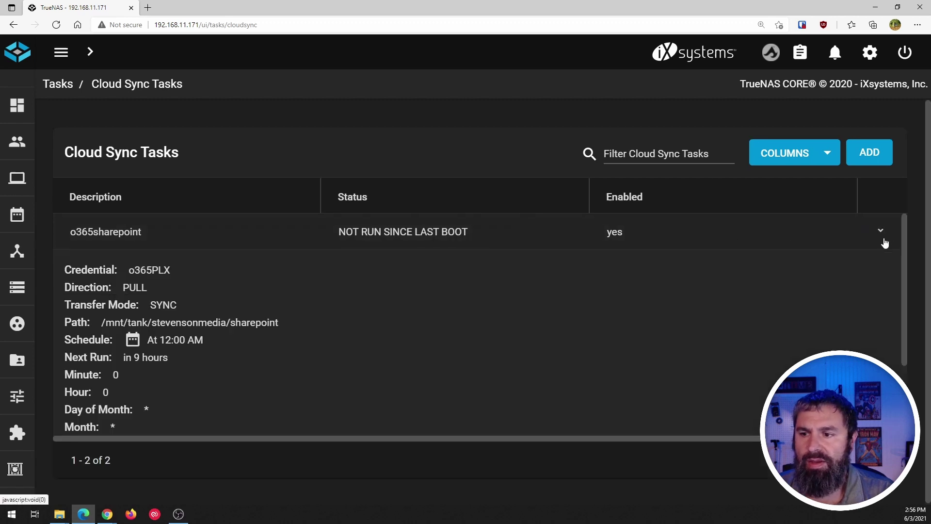
scroll(312, 316, down, 2)
scroll(313, 317, up, 1)
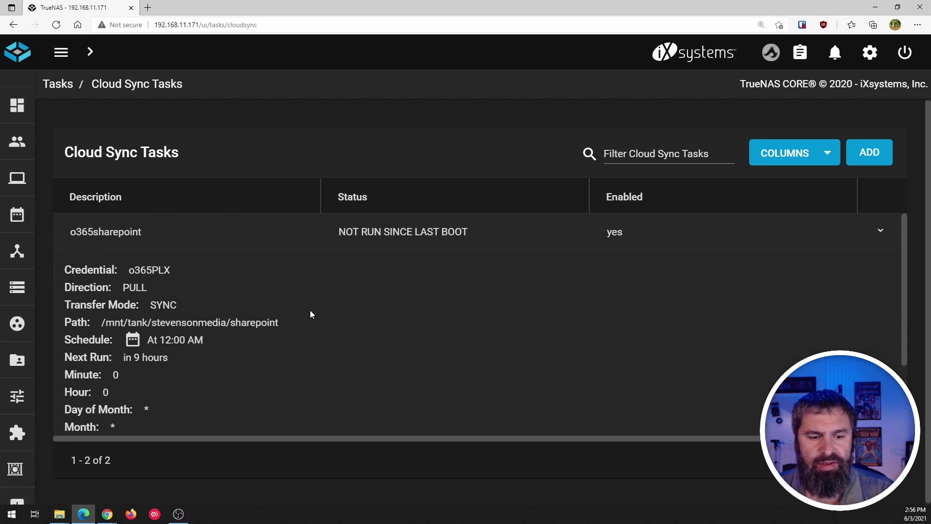
click(59, 514)
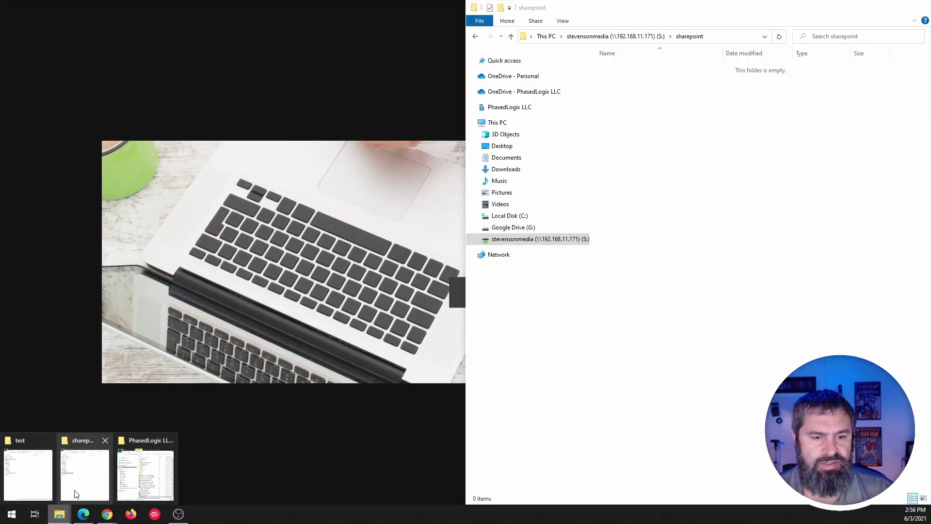
Paste Syncro.png into the SharePoint test folder, leaving the local sharepoint share empty
click(77, 493)
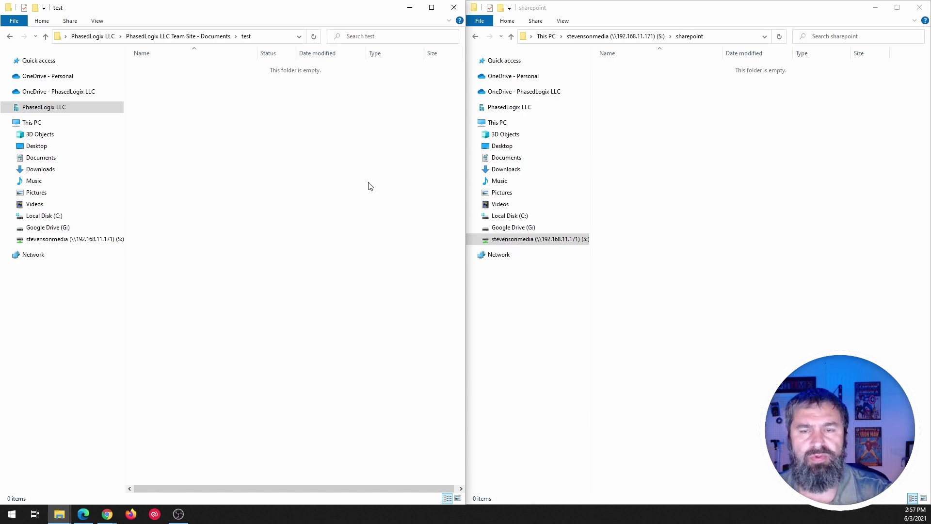
click(765, 136)
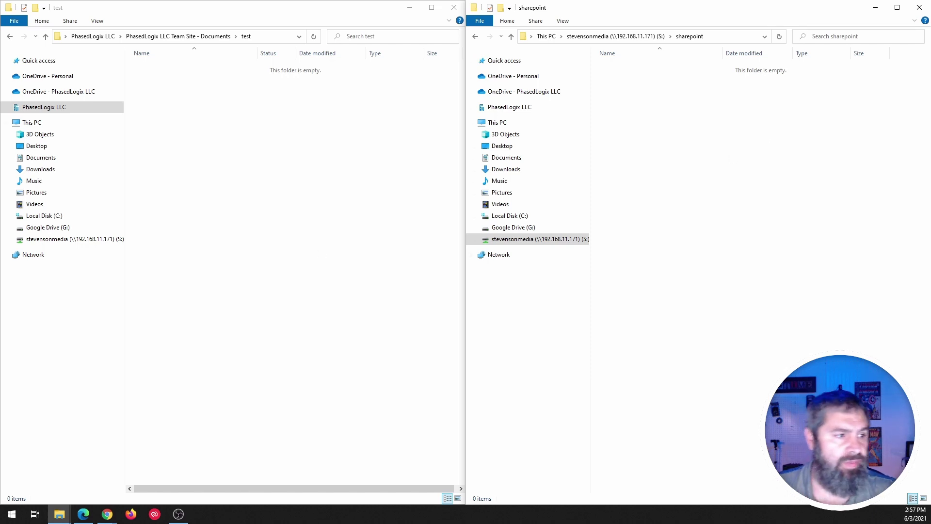
click(258, 170)
right_click(259, 170)
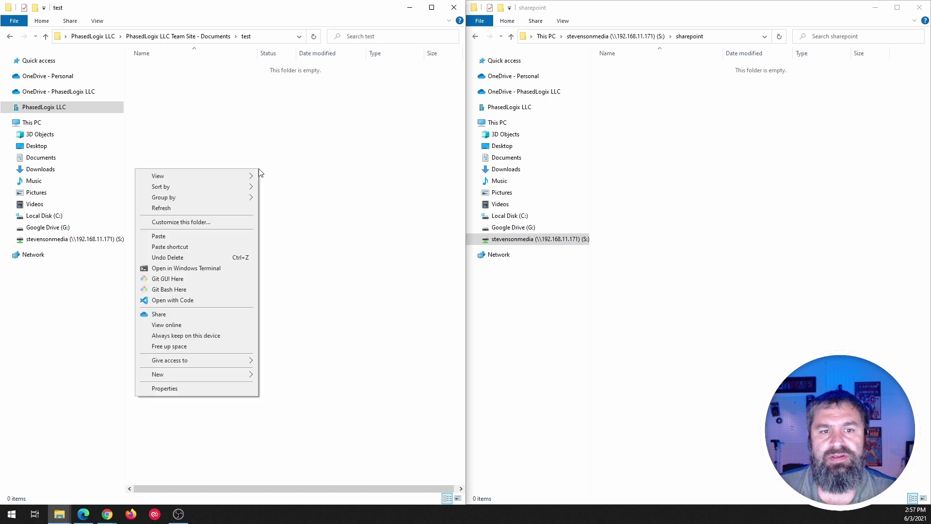
click(165, 236)
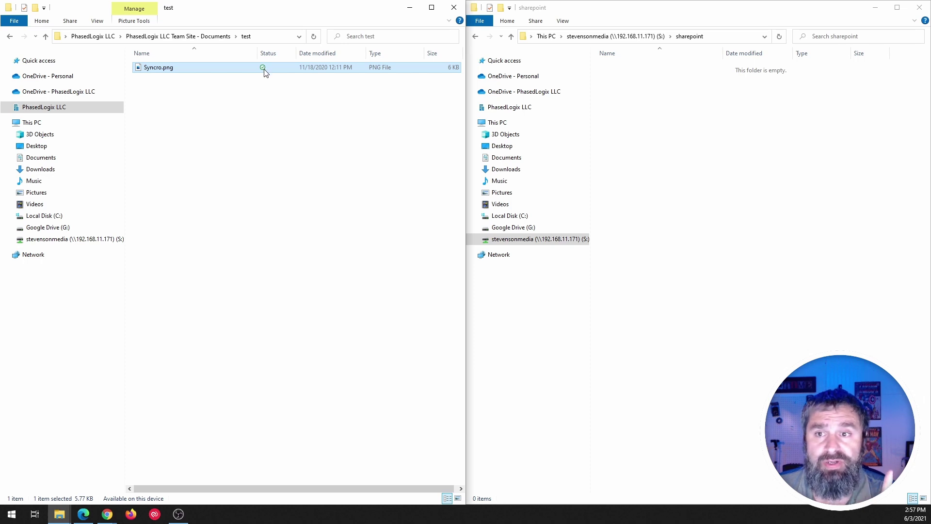
click(747, 126)
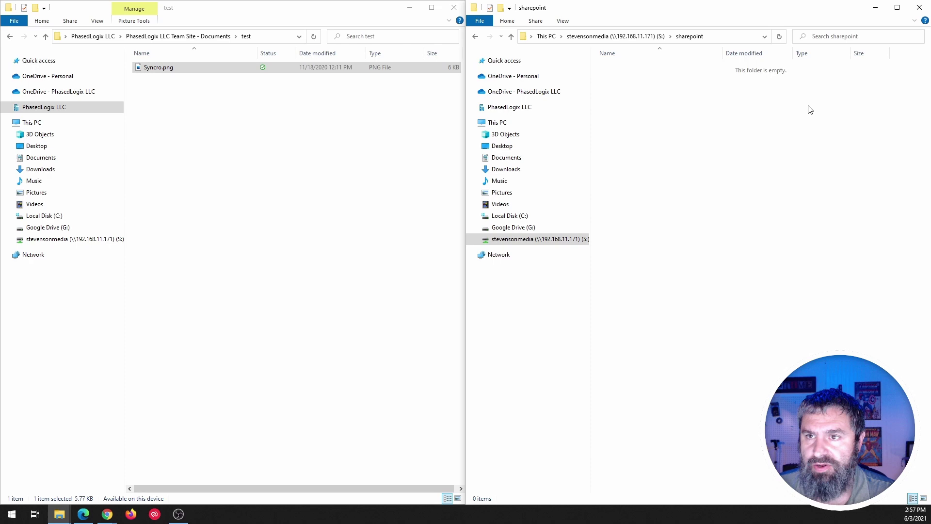
Run the o365sharepoint cloud sync task now and dismiss the Task Started notice
click(85, 515)
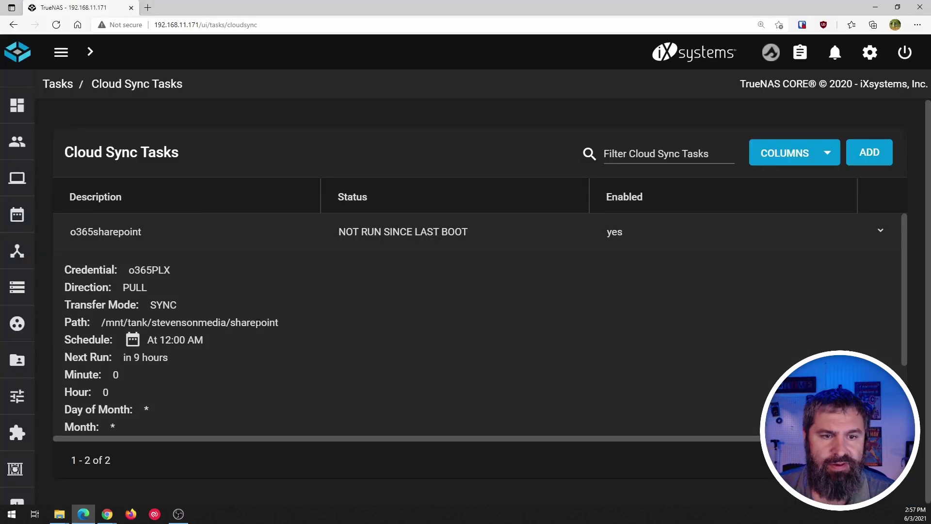
scroll(170, 370, down, 2)
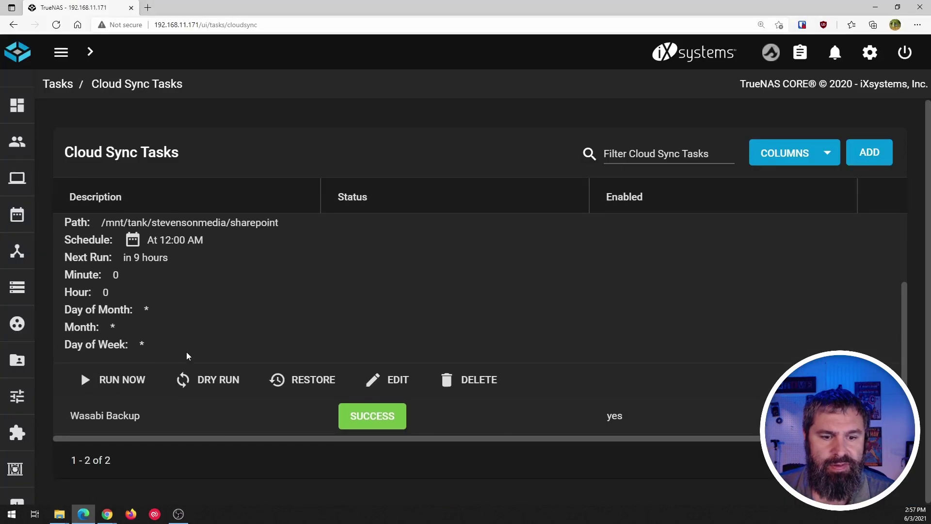
click(110, 383)
click(494, 306)
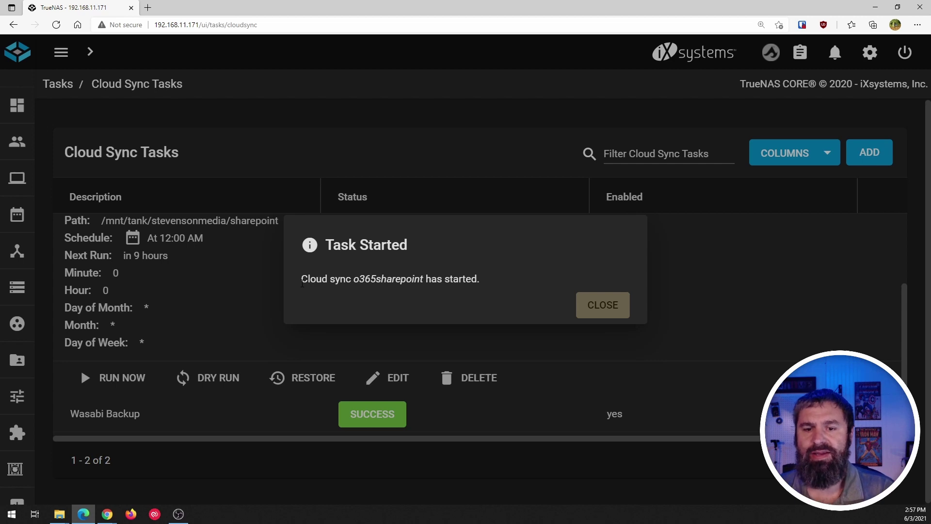
click(605, 305)
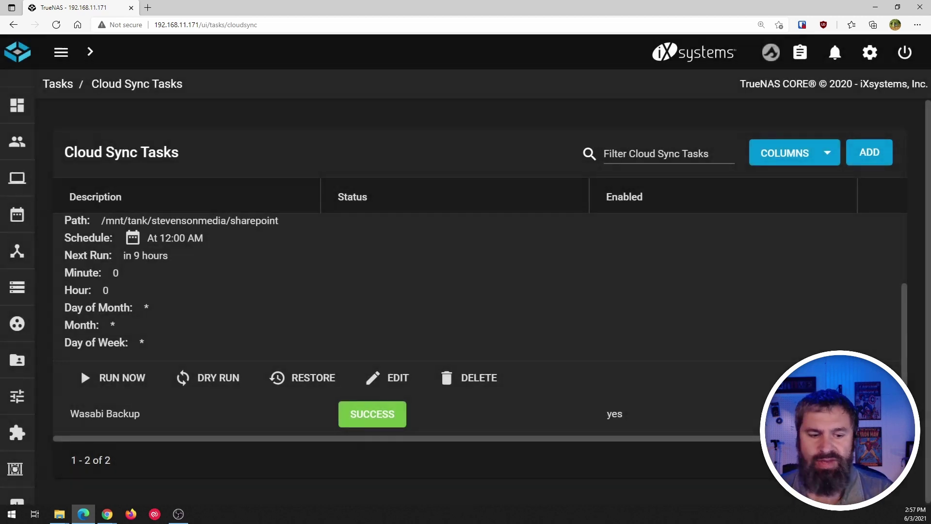
click(59, 514)
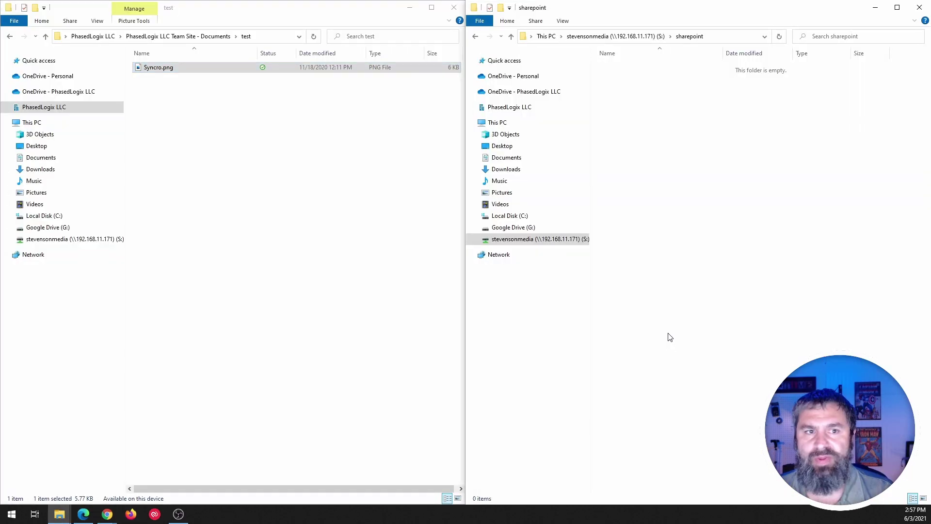
Refresh the local sharepoint share, then permanently delete the synced Syncro.png there
click(779, 37)
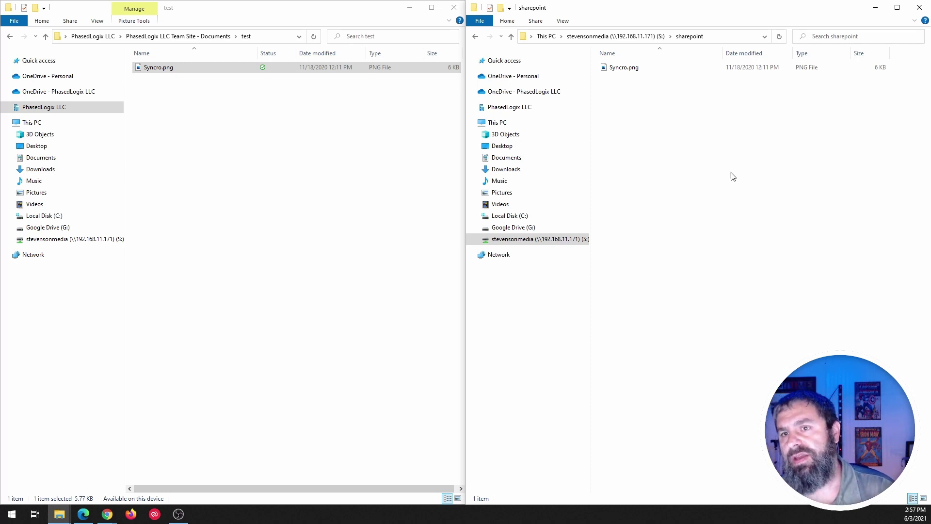
click(627, 72)
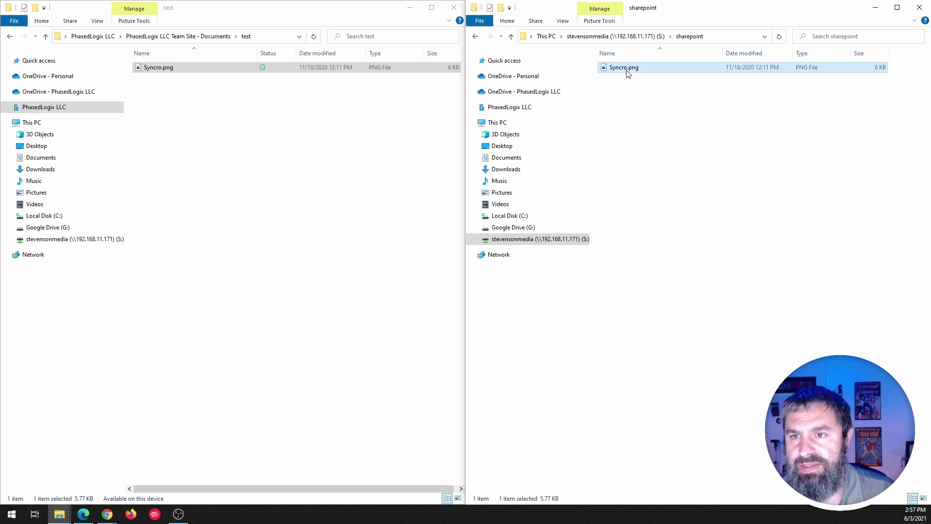
key(Delete)
click(500, 295)
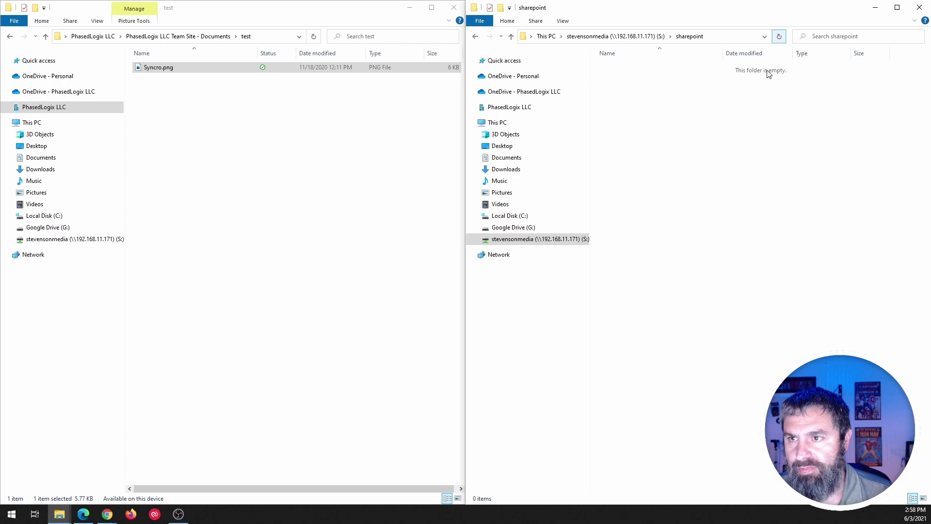
Run the o365sharepoint cloud sync task again and dismiss the Task Started notice
click(84, 513)
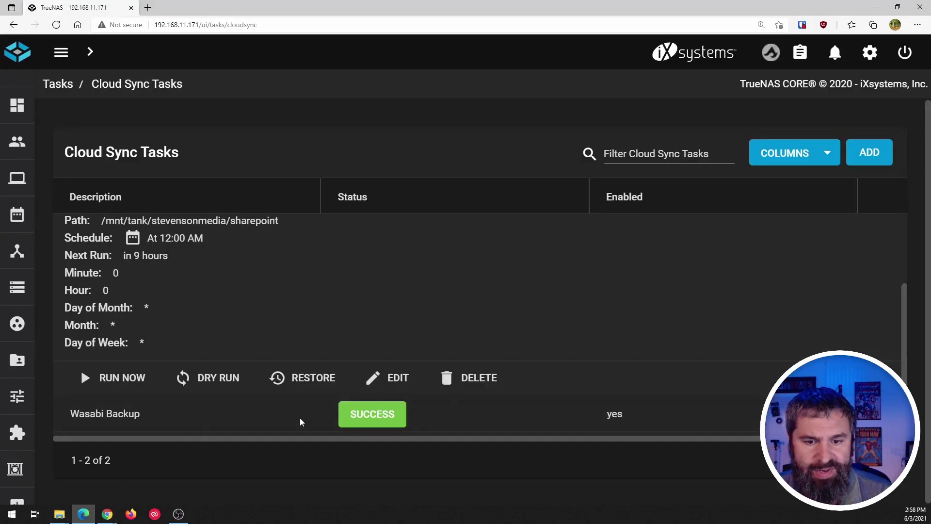
click(125, 382)
click(481, 304)
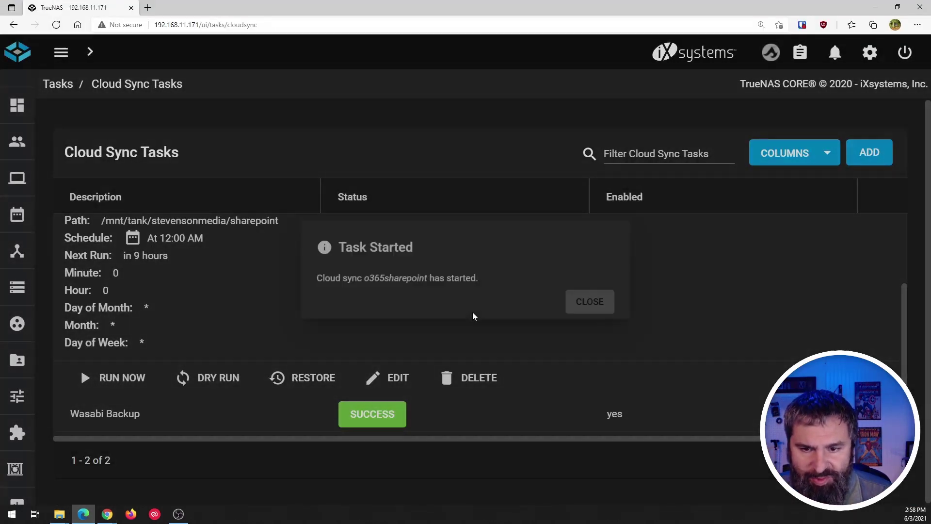
click(603, 304)
Confirm Syncro.png is restored in the local share, then open the o365sharepoint task's edit form
mouse_move(59, 513)
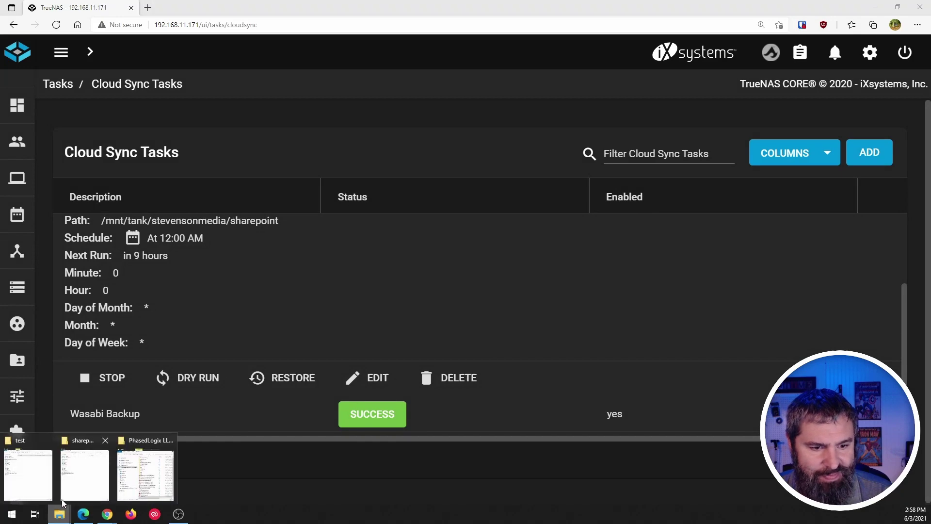
click(90, 487)
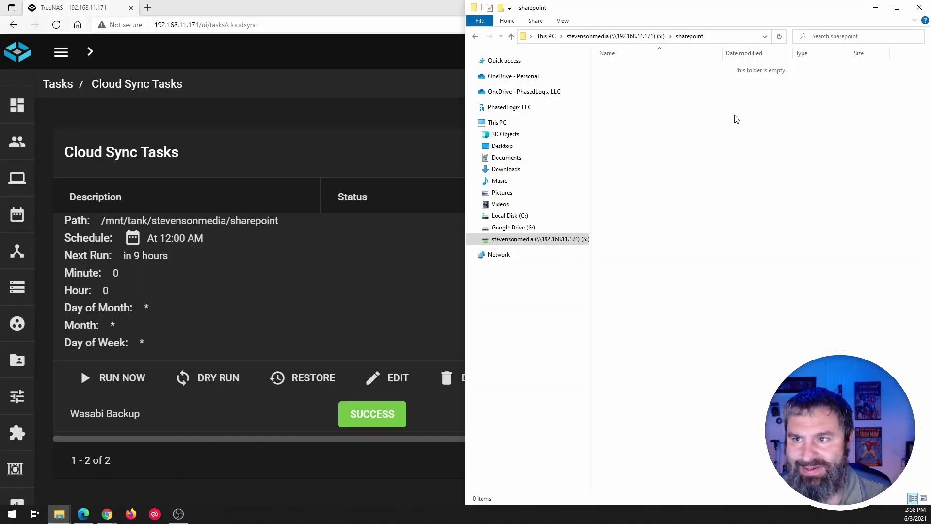
click(779, 37)
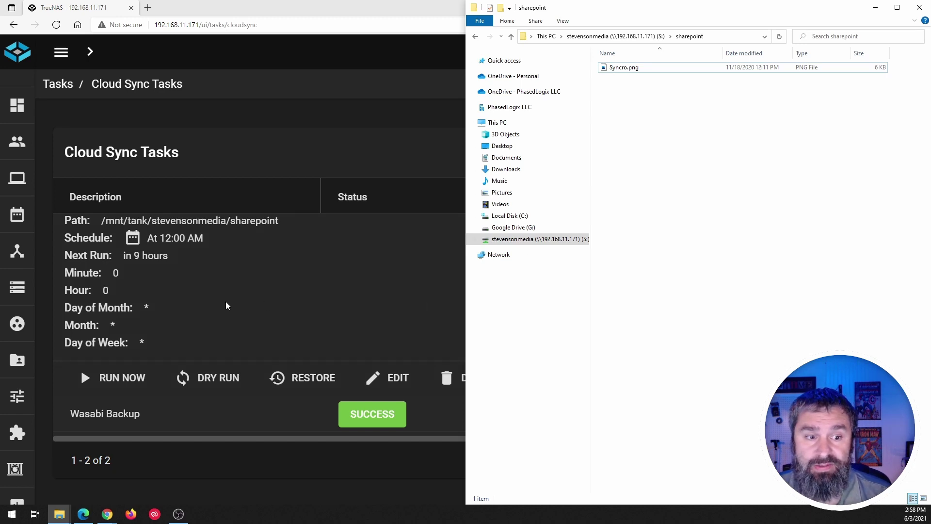
click(257, 301)
click(391, 377)
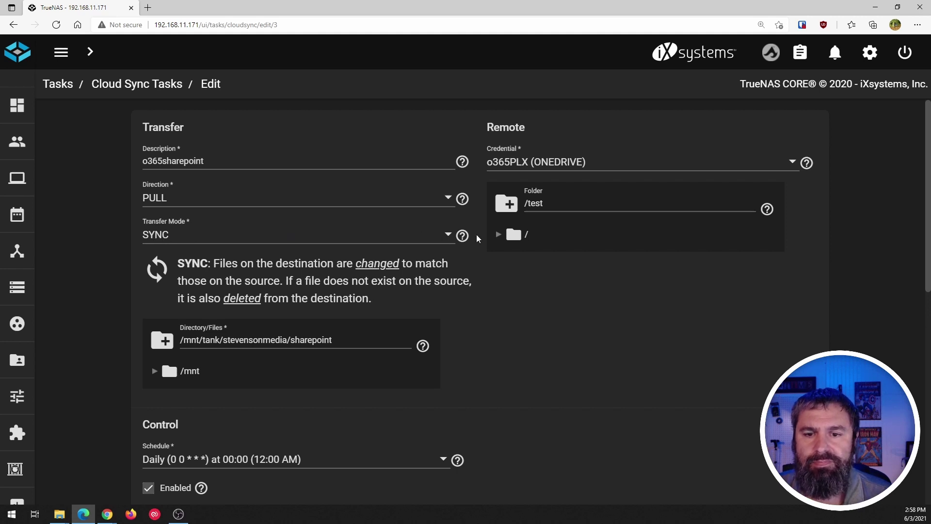
Read the Transfer Mode help on SYNC deleting destination files missing on source, then leave the form
click(462, 235)
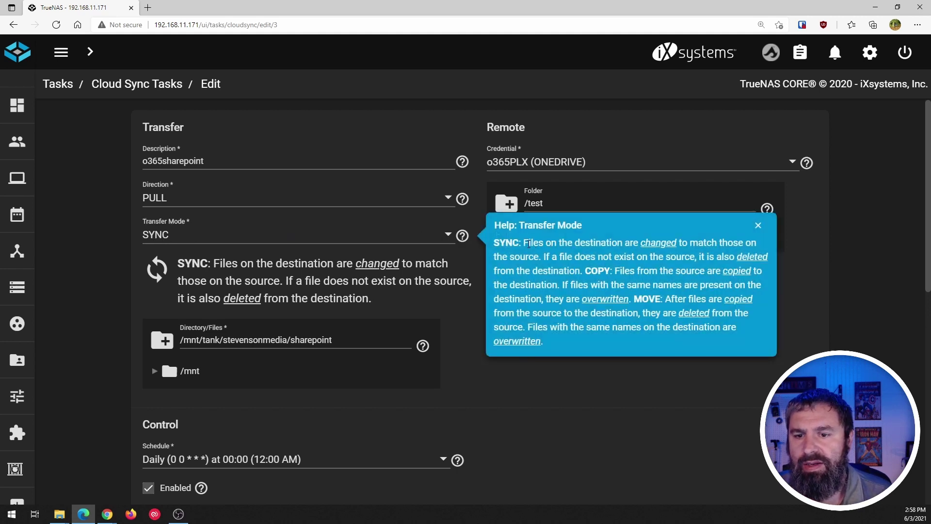
drag(528, 244, 631, 241)
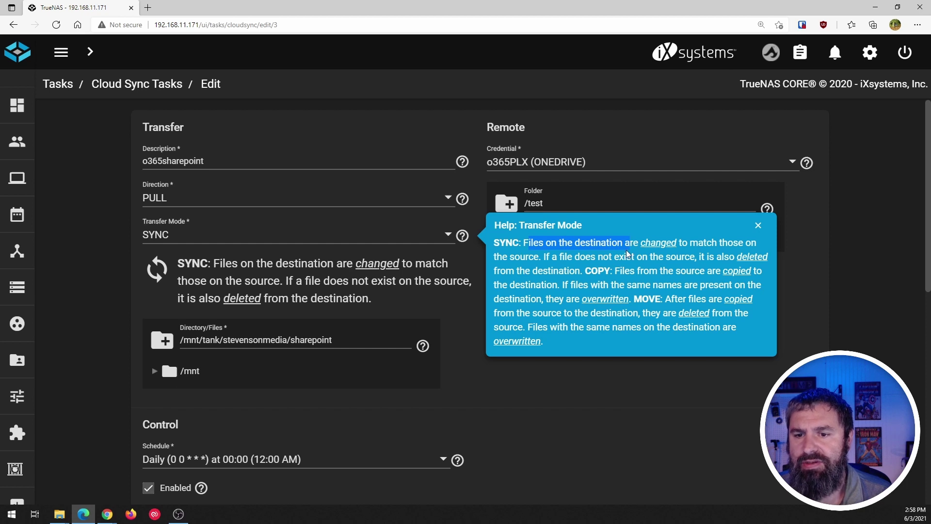
click(495, 244)
drag(542, 243, 734, 248)
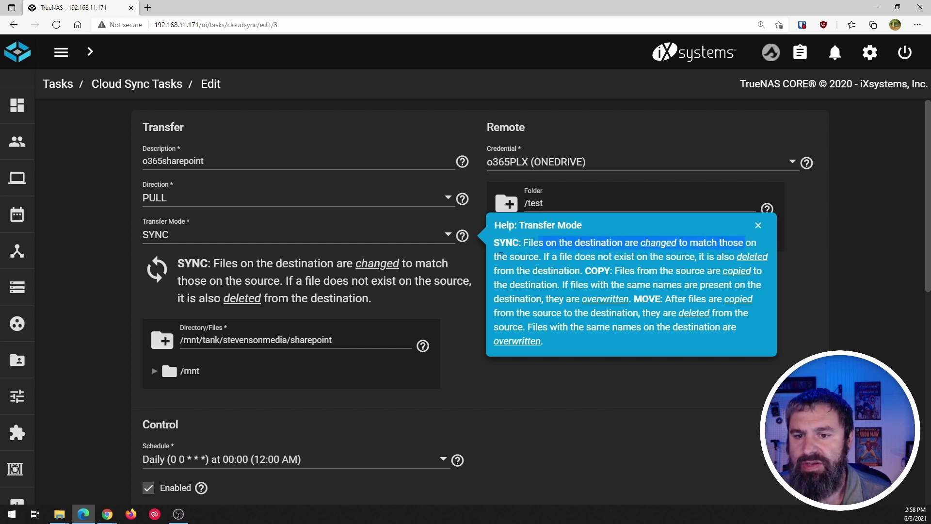
drag(494, 256, 674, 255)
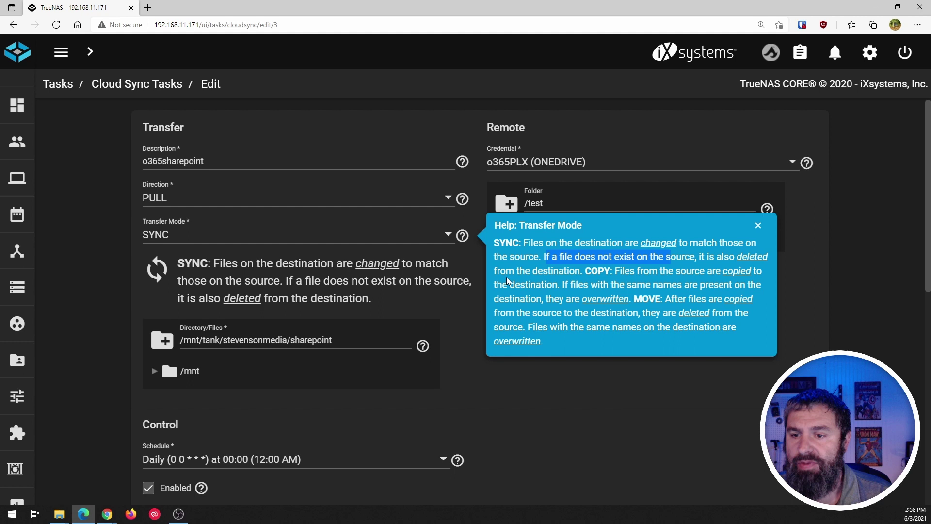
click(568, 272)
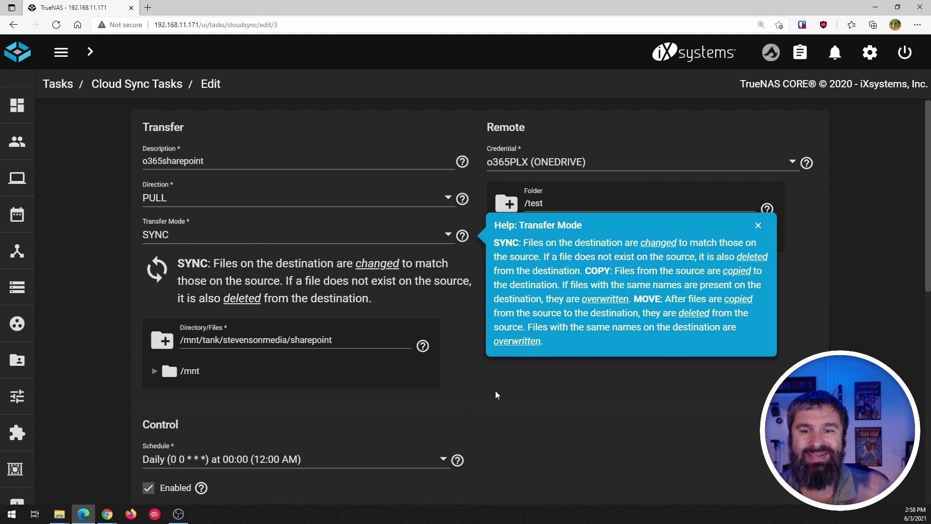
click(138, 87)
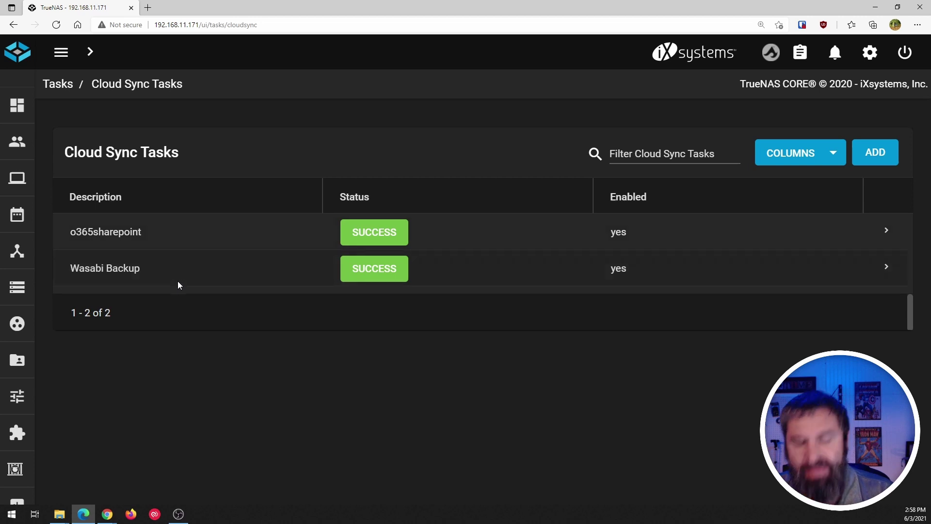
Expand the o365sharepoint task details and bring both File Explorer windows forward
click(886, 231)
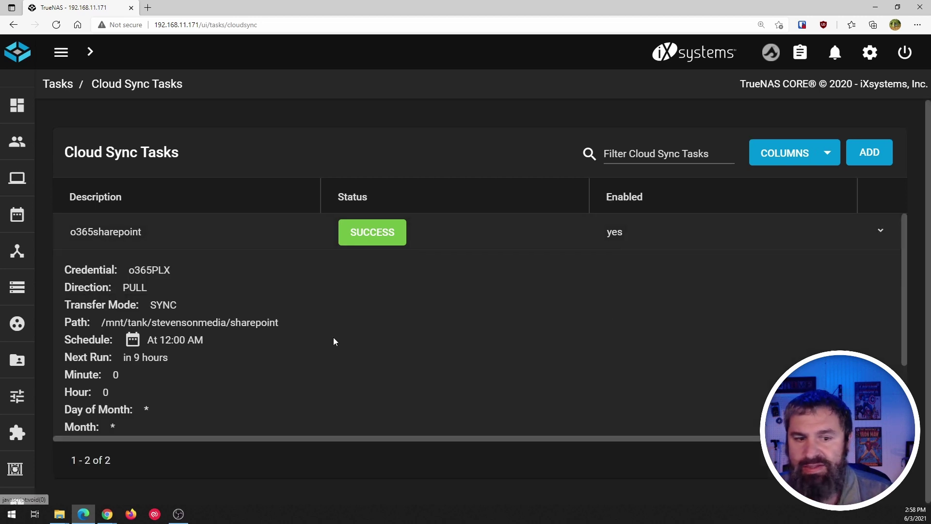
click(59, 514)
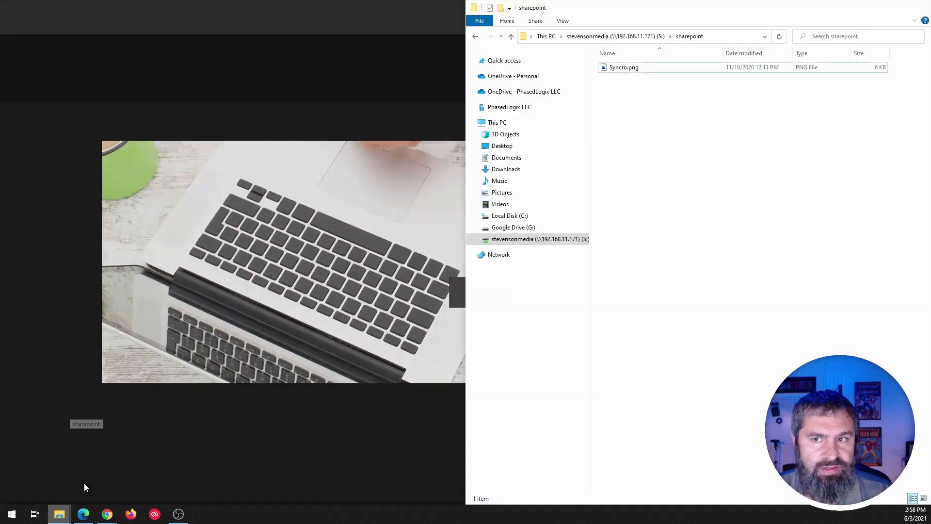
click(84, 485)
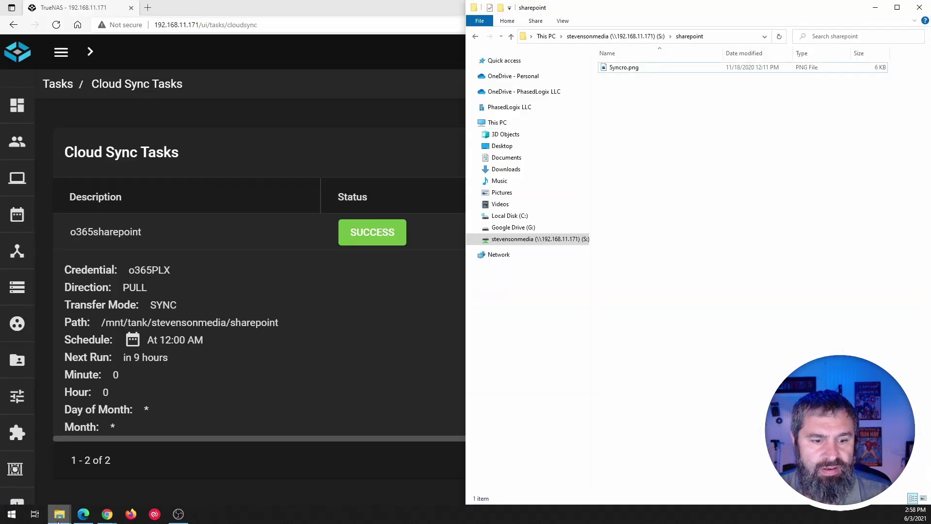
click(34, 477)
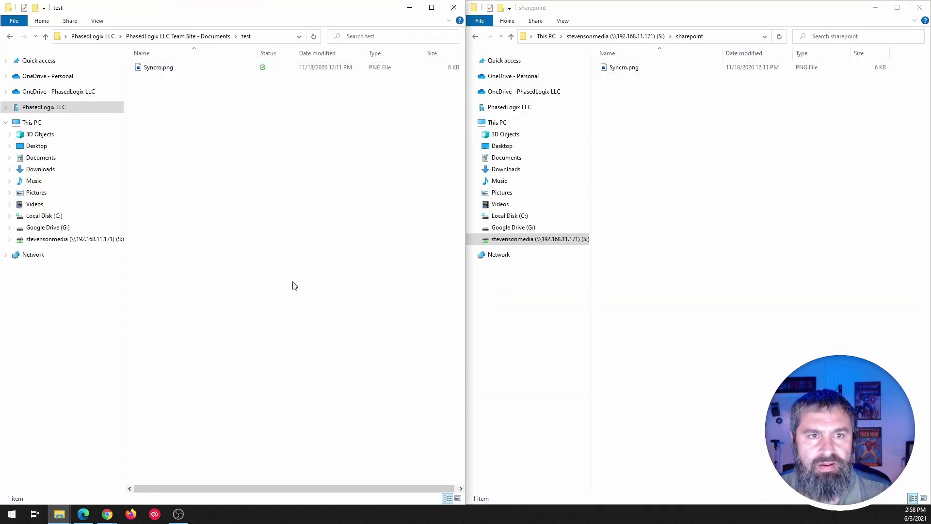
Delete Syncro.png from the SharePoint test folder and refresh both folder windows
click(159, 71)
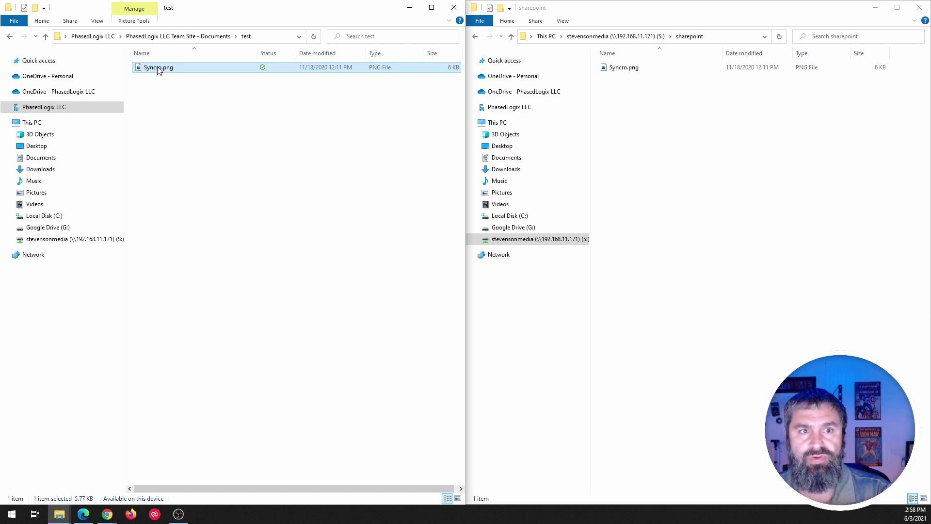
click(159, 71)
key(Delete)
click(177, 120)
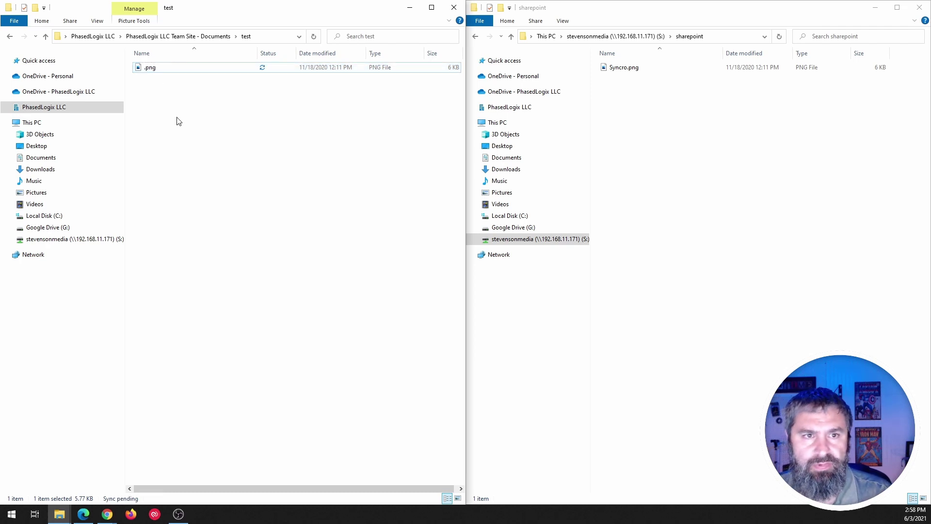
click(158, 72)
key(Delete)
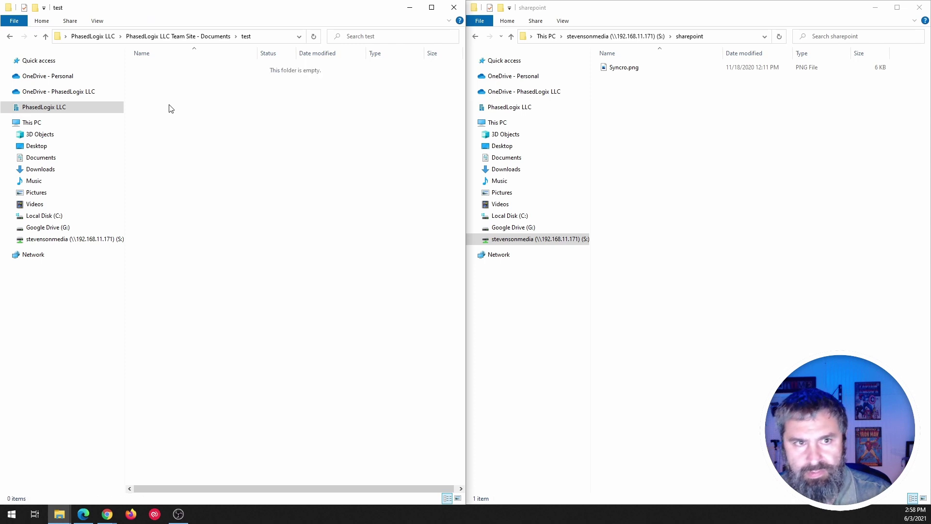
click(313, 36)
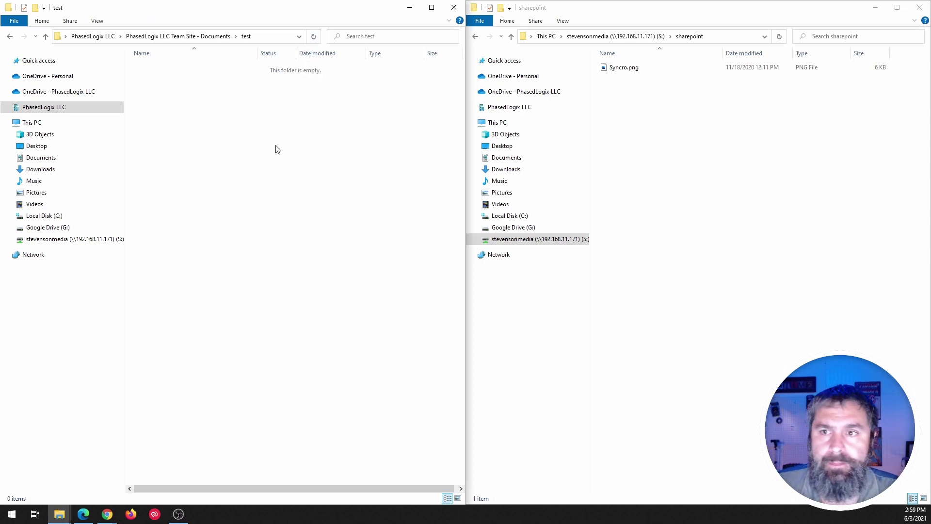
click(694, 122)
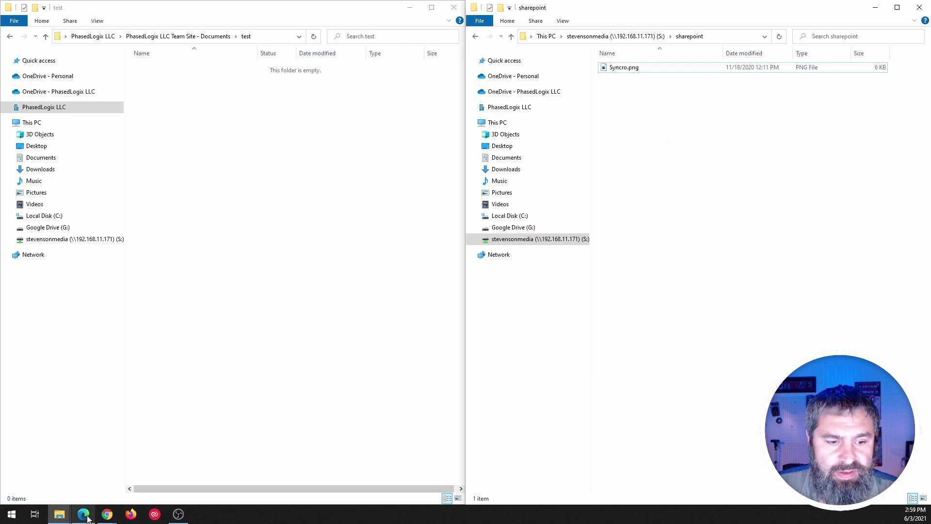
click(778, 38)
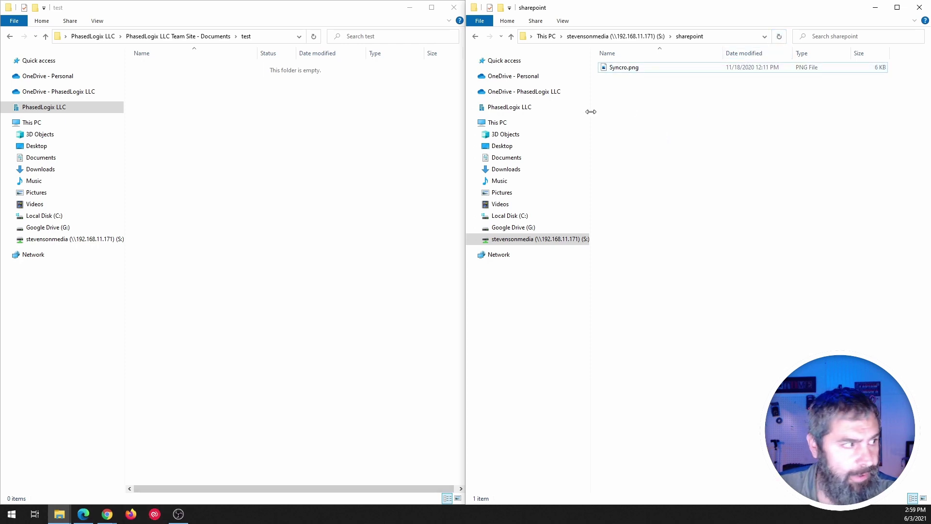
Run the o365sharepoint cloud sync task now and dismiss the Task Started notice
click(83, 514)
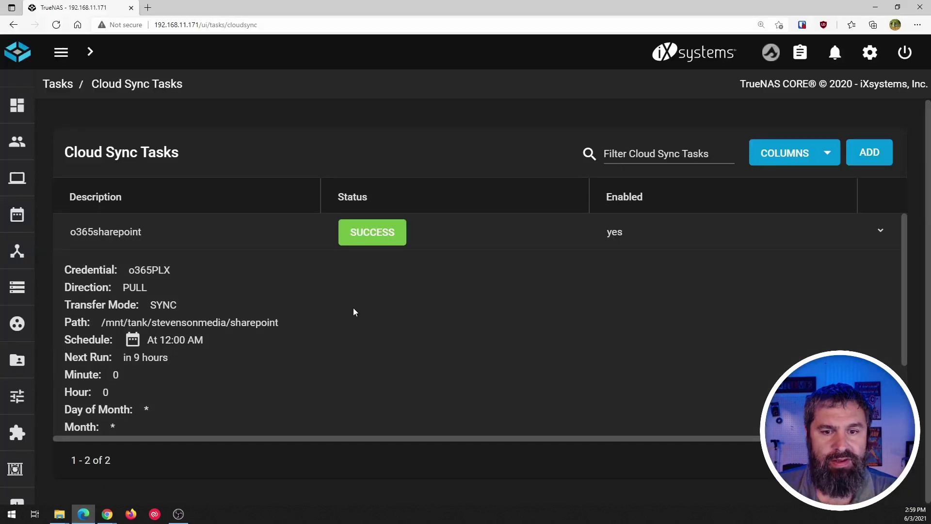
scroll(197, 357, down, 2)
click(111, 379)
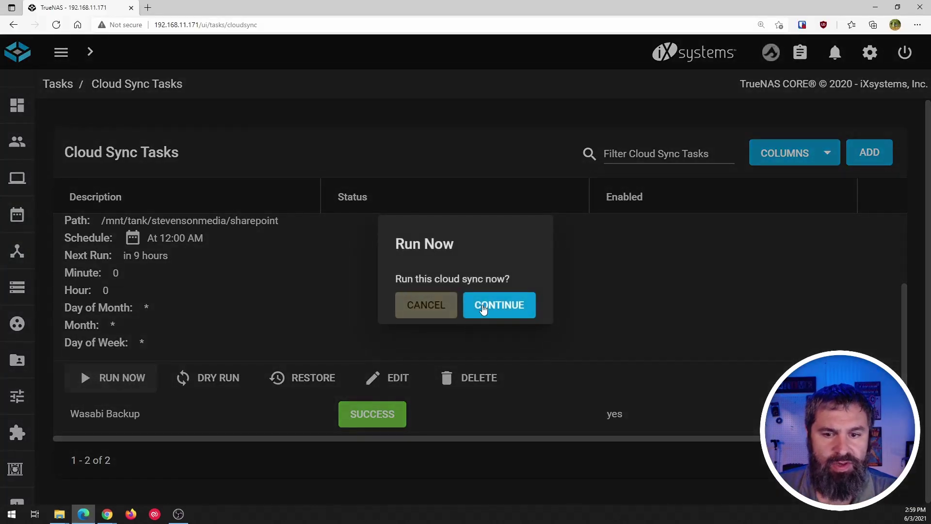
click(482, 306)
click(604, 306)
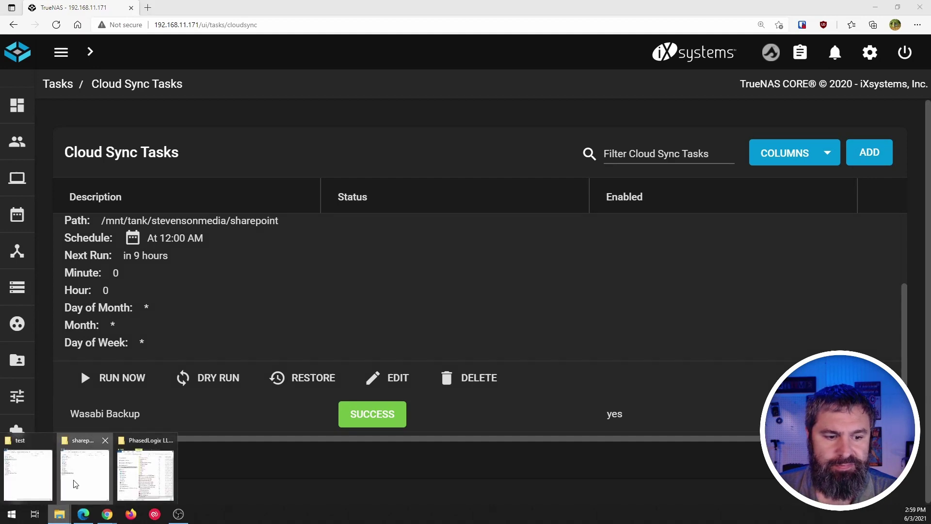
Bring up the local sharepoint and SharePoint test folder windows, the share still listing Syncro.png
click(59, 516)
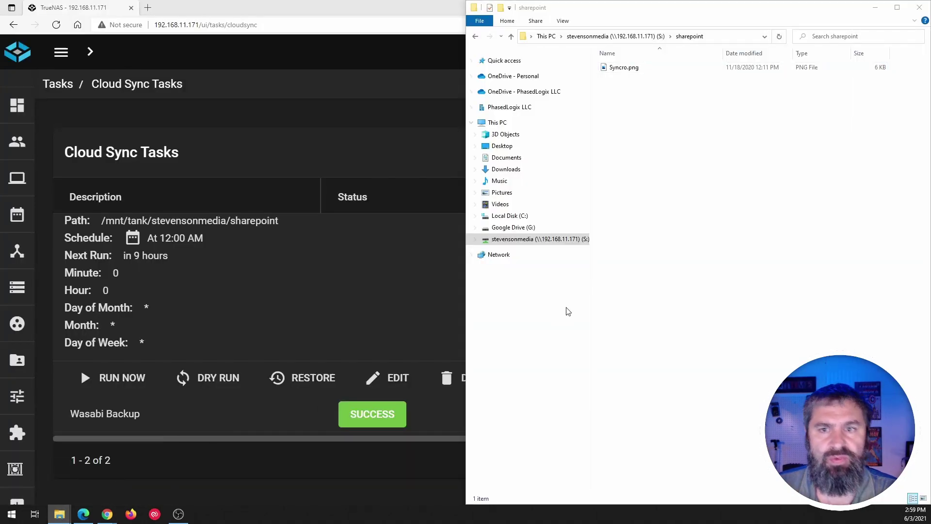
mouse_move(59, 514)
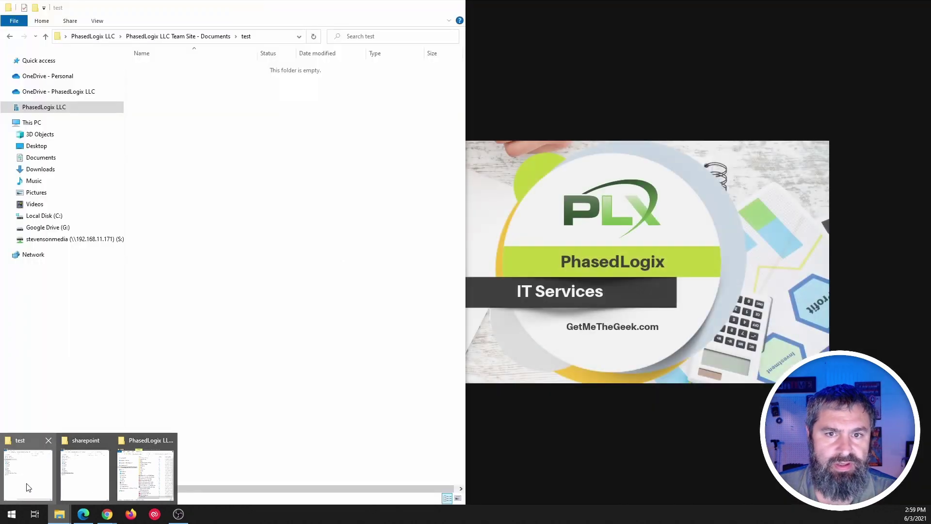
click(28, 485)
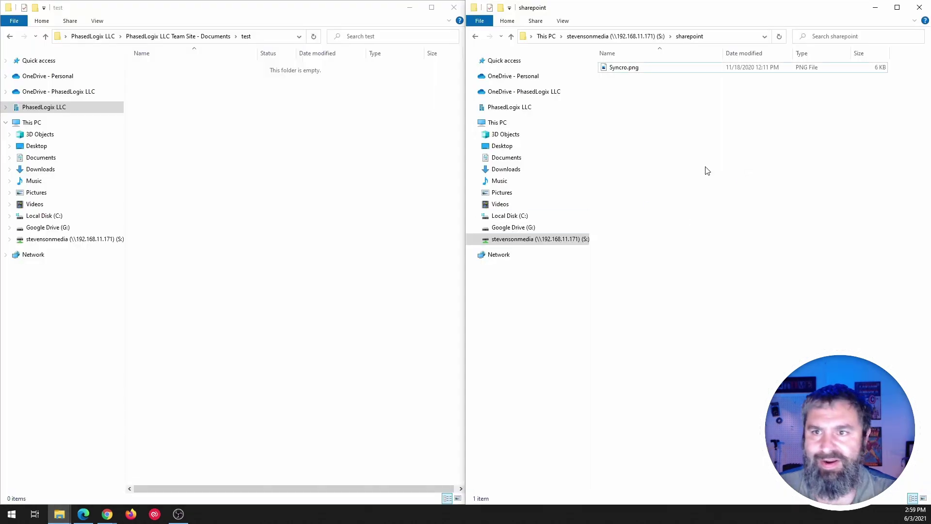
click(313, 36)
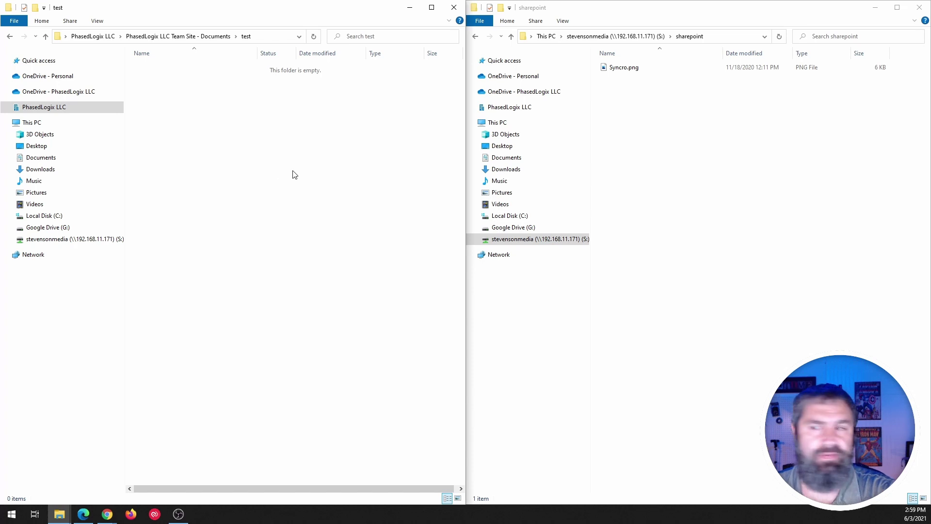
Refresh the local sharepoint share to confirm Syncro.png is gone
click(779, 37)
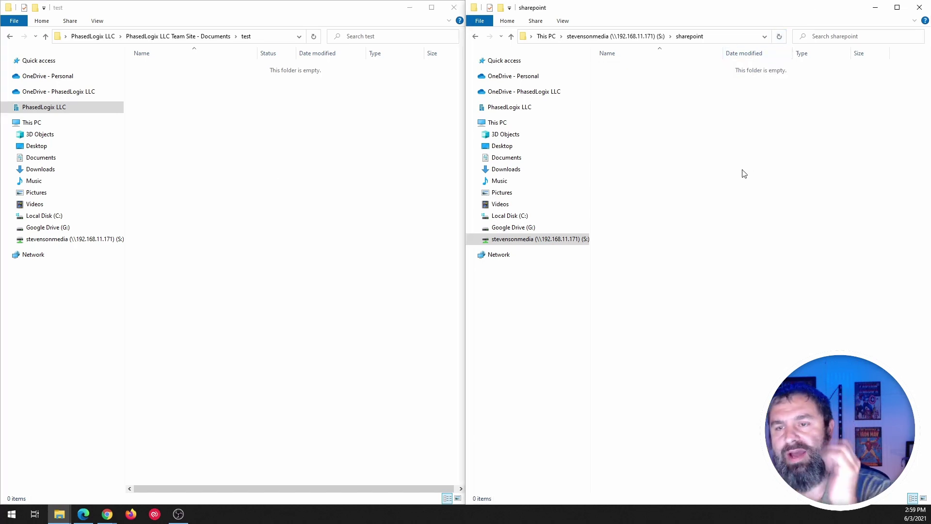